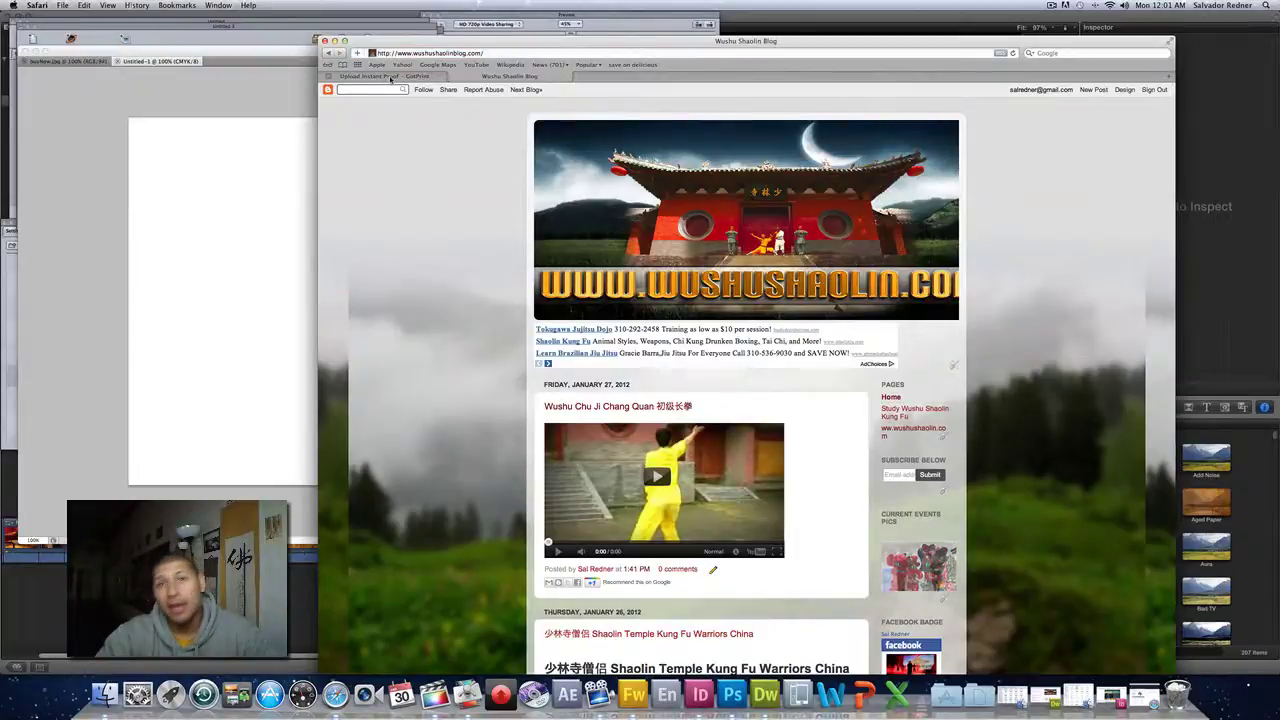
# - Check GotPrint's business card upload requirements, and in Photoshop create a white 1260 × 735 pixel CMYK document at 350 pixels/inch
pyautogui.click(390, 77)
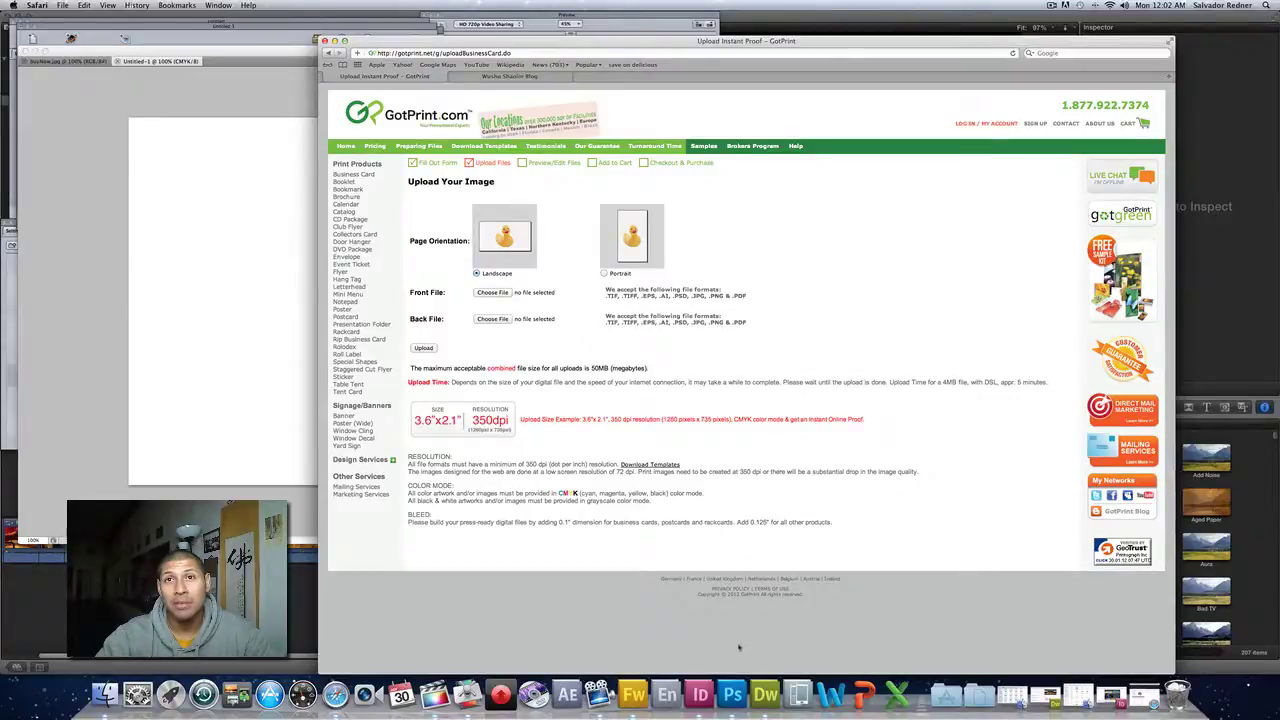
pyautogui.click(731, 694)
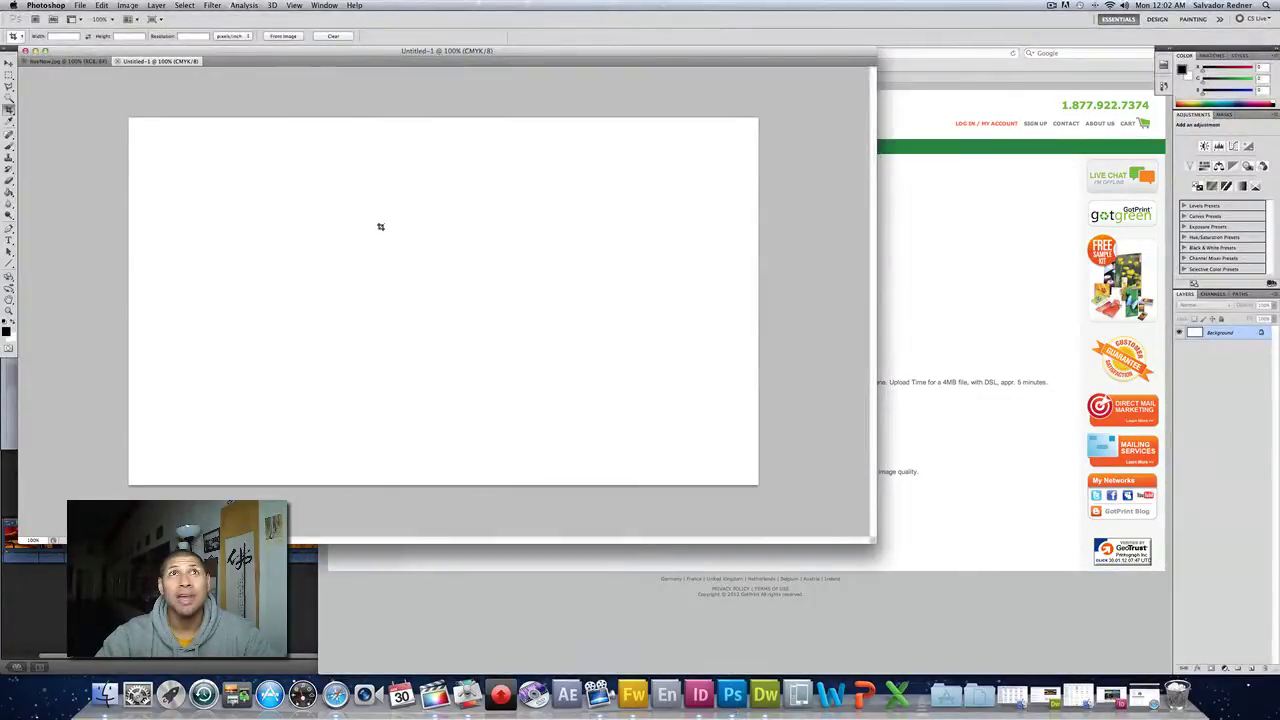
pyautogui.click(8, 66)
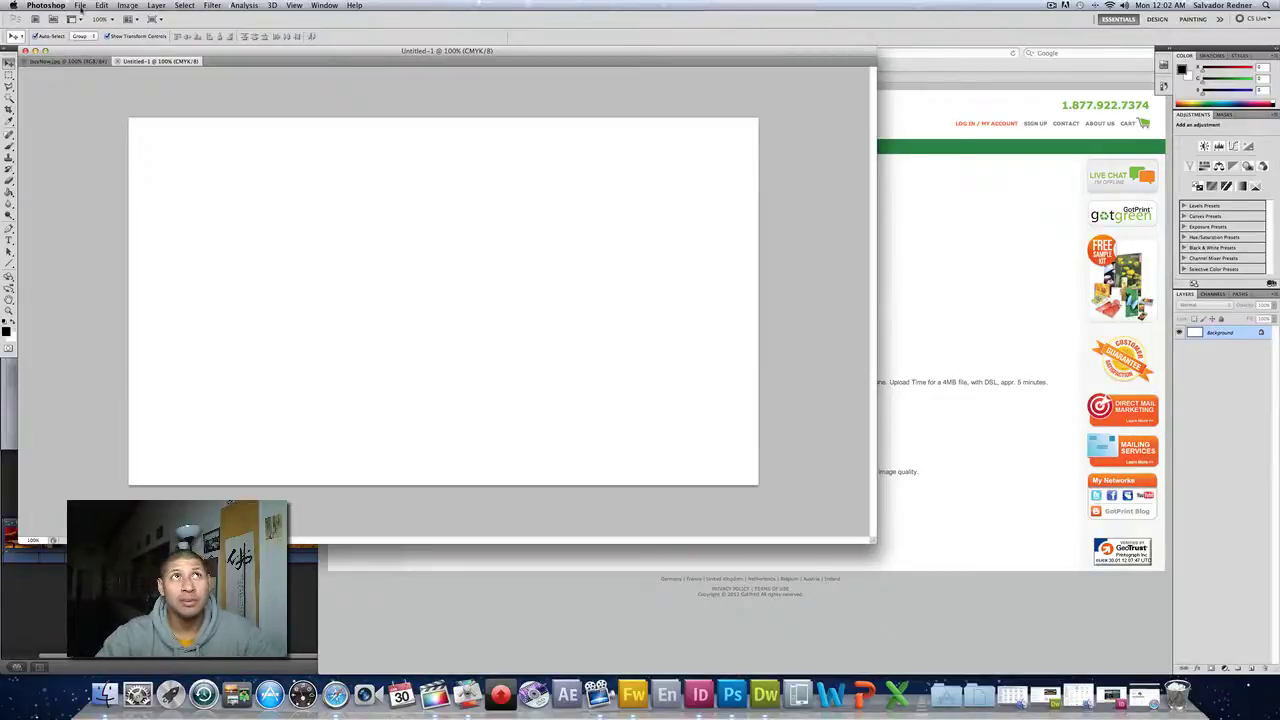
pyautogui.click(80, 5)
pyautogui.moveTo(174, 228)
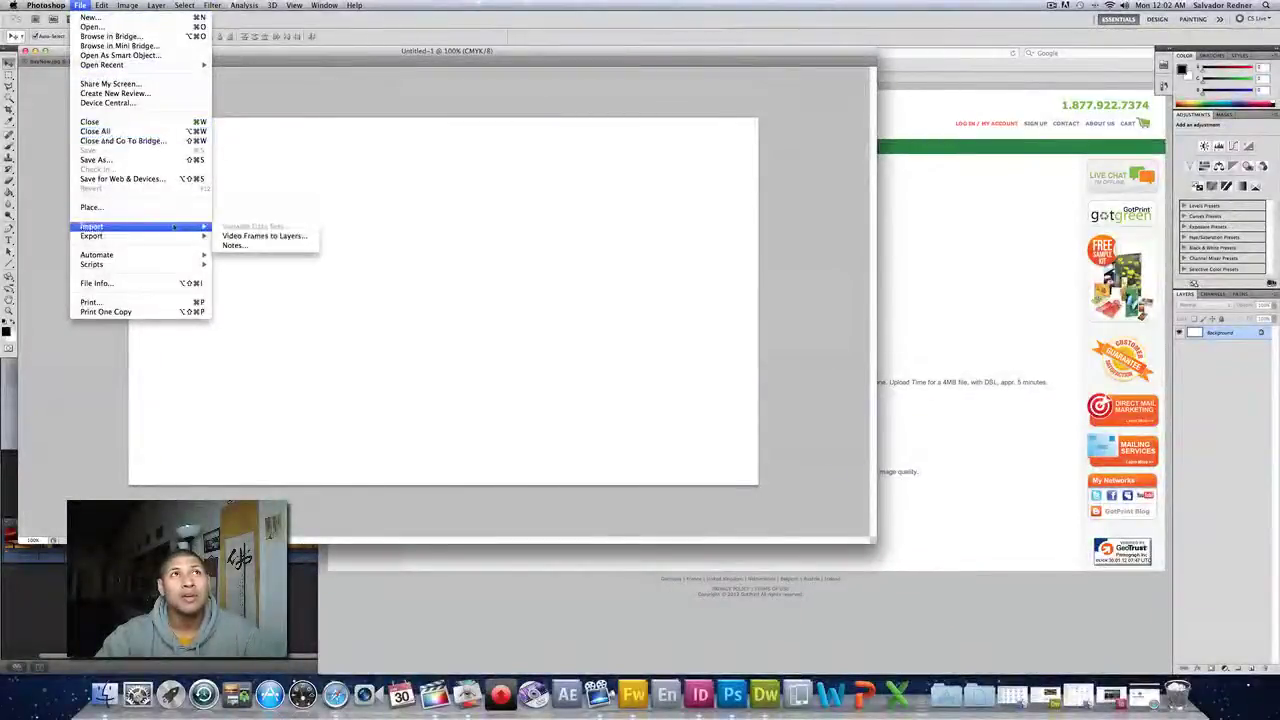
pyautogui.click(90, 17)
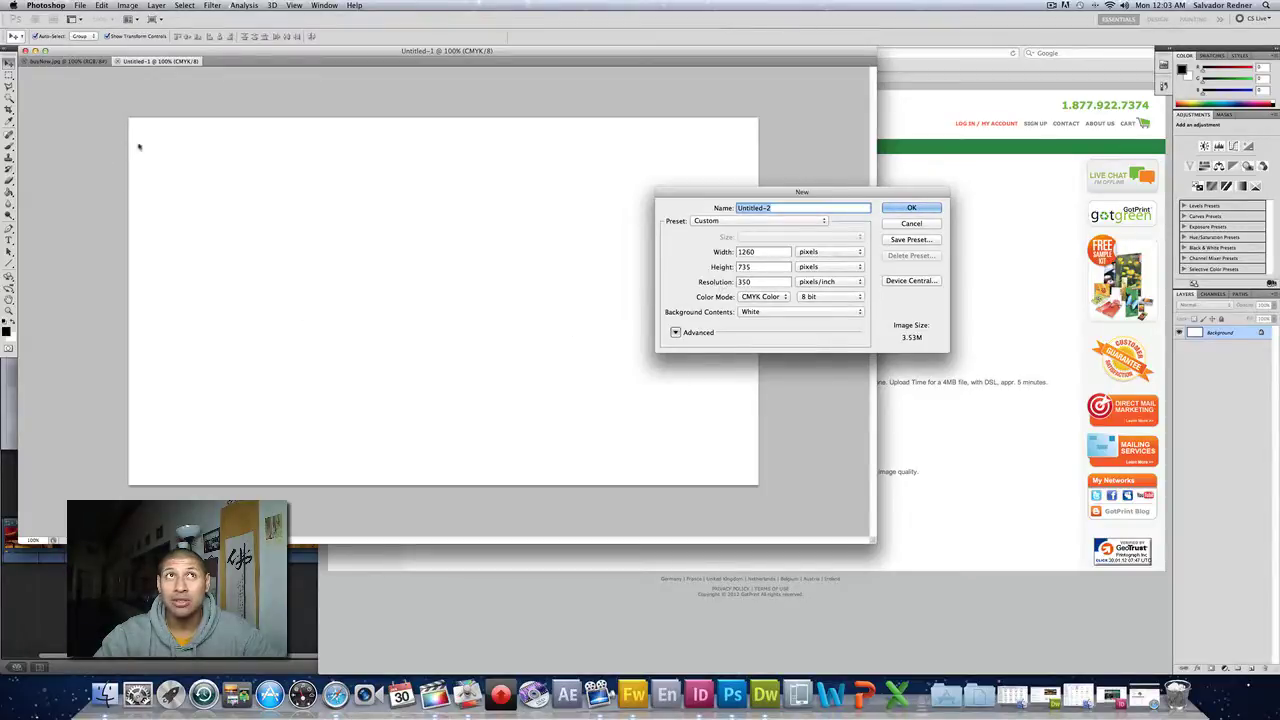
pyautogui.click(748, 302)
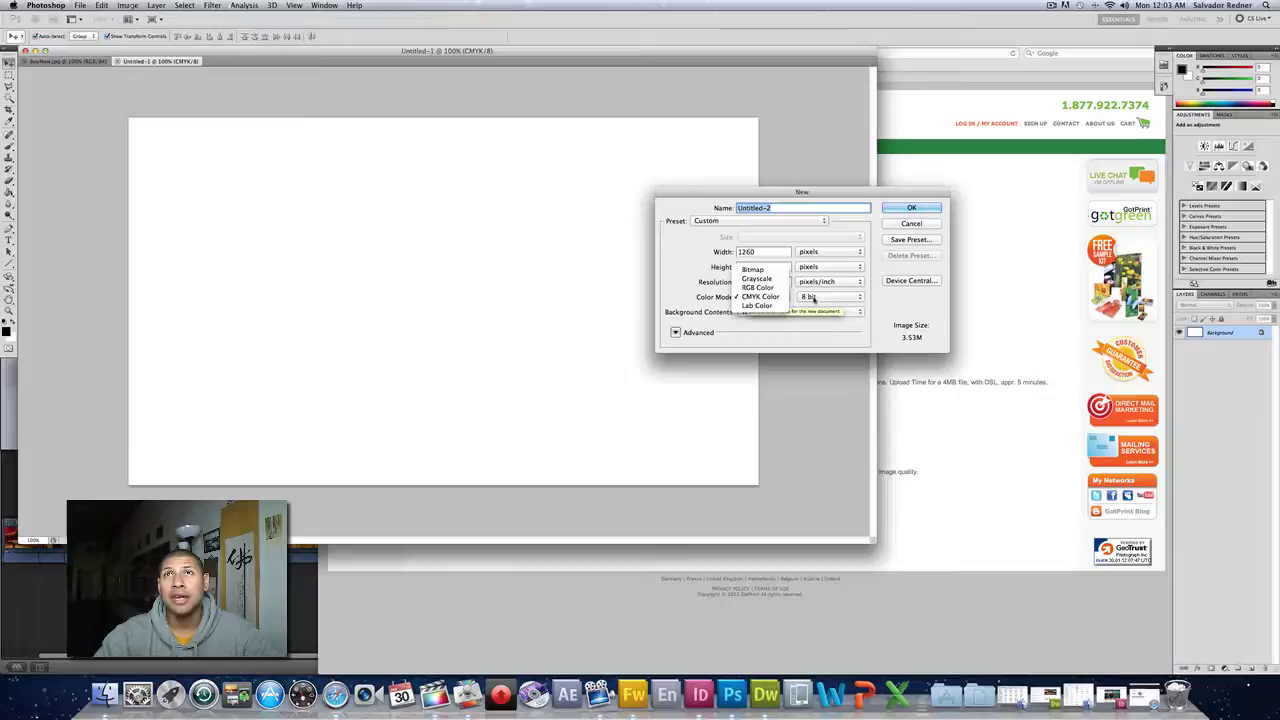
pyautogui.click(702, 297)
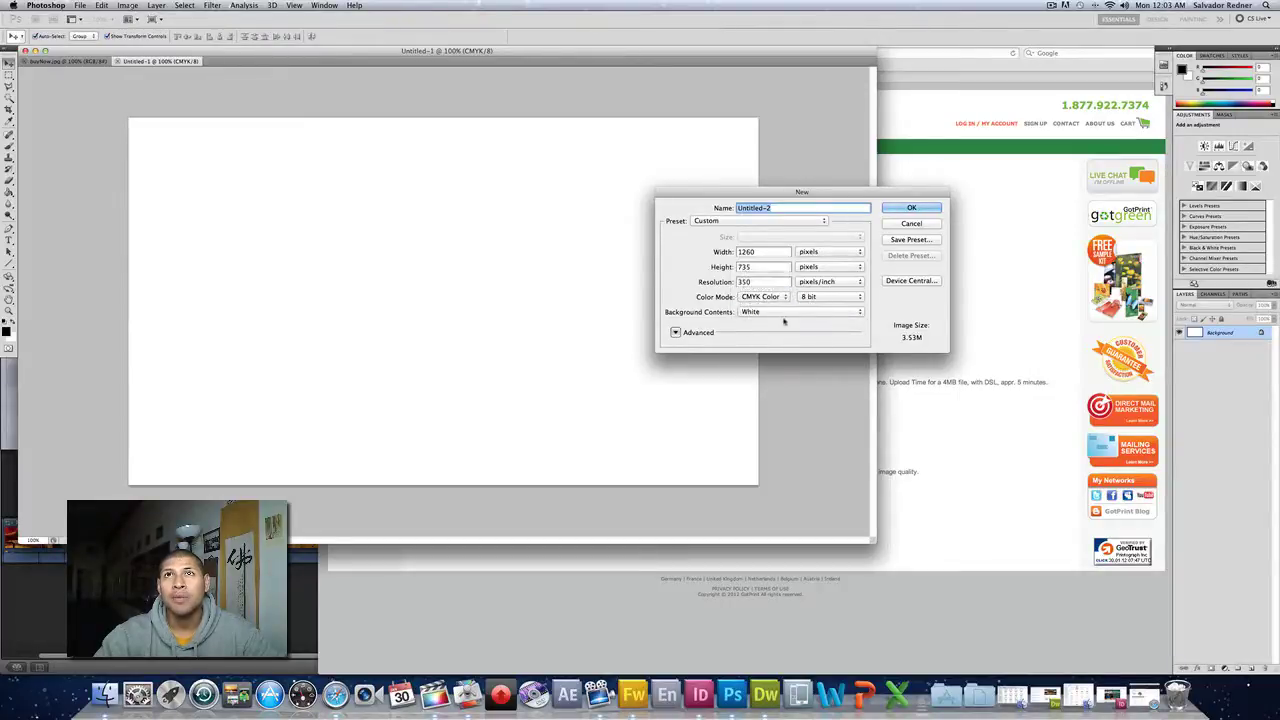
pyautogui.click(908, 208)
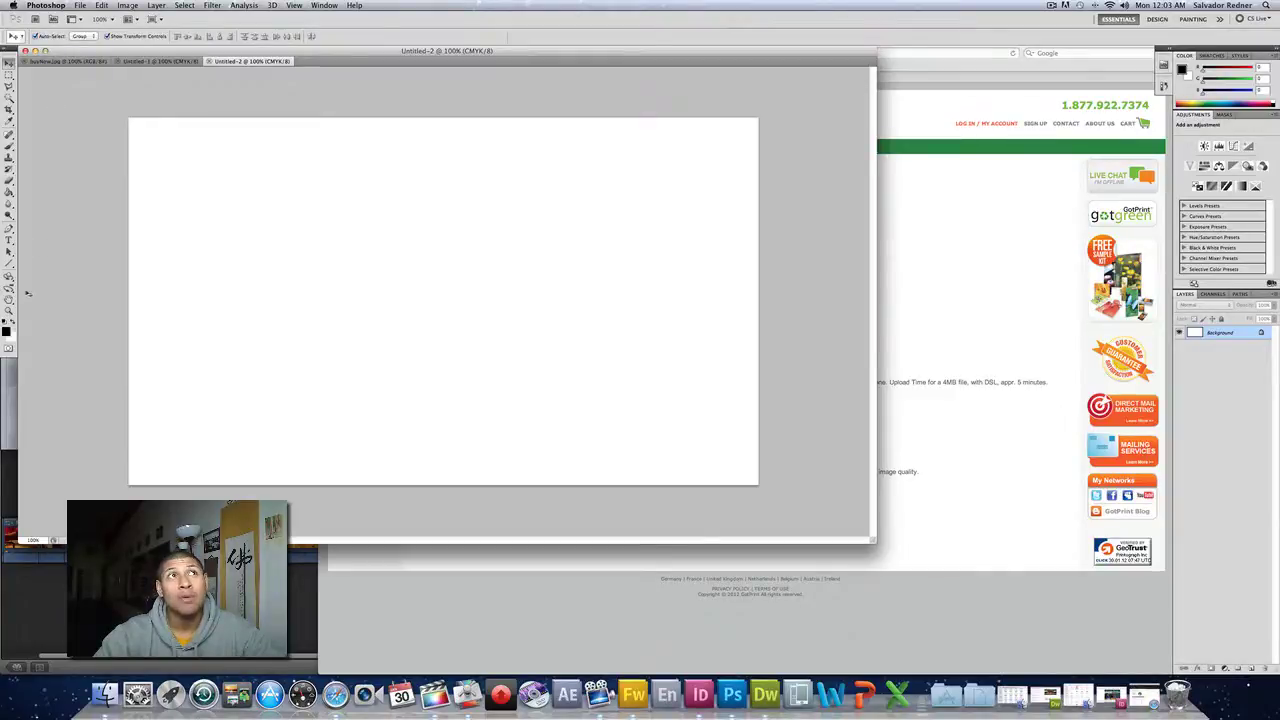
# - Draw a wide text box across the upper part of the blank card and set its text color to yellow (ffd512)
pyautogui.click(9, 240)
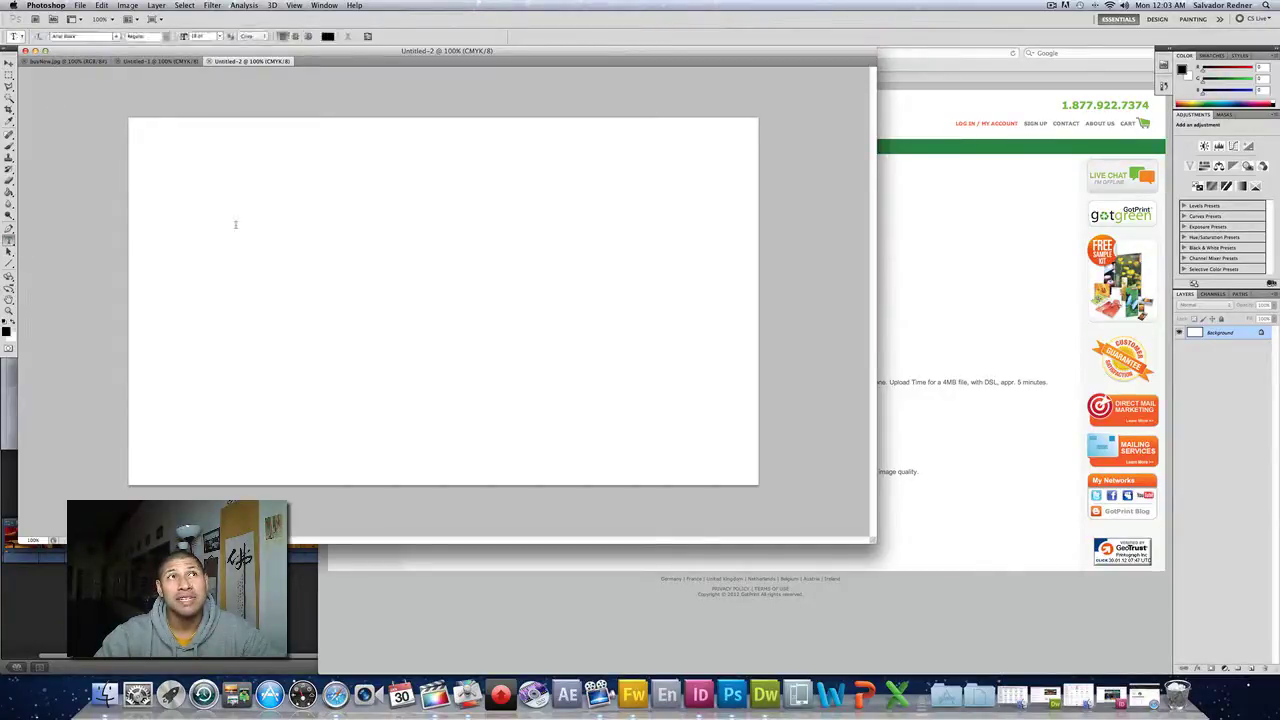
pyautogui.moveTo(160, 162); pyautogui.dragTo(714, 300)
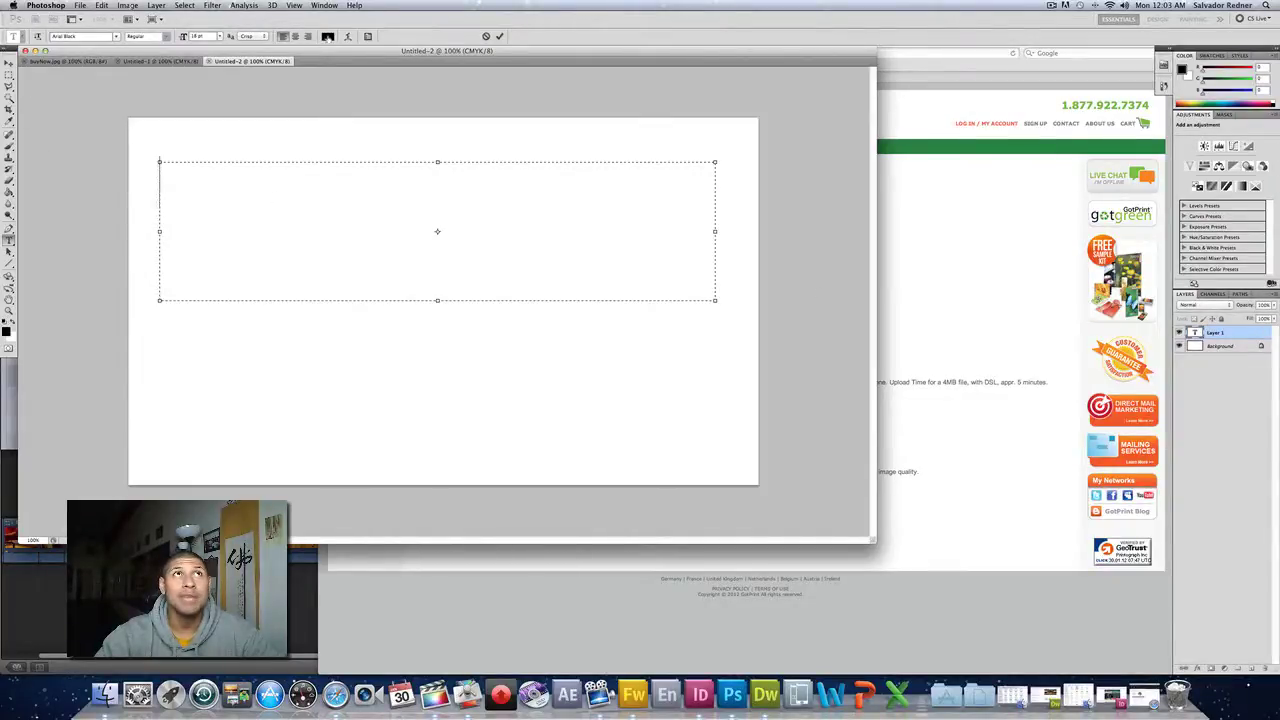
pyautogui.click(327, 36)
pyautogui.click(602, 280)
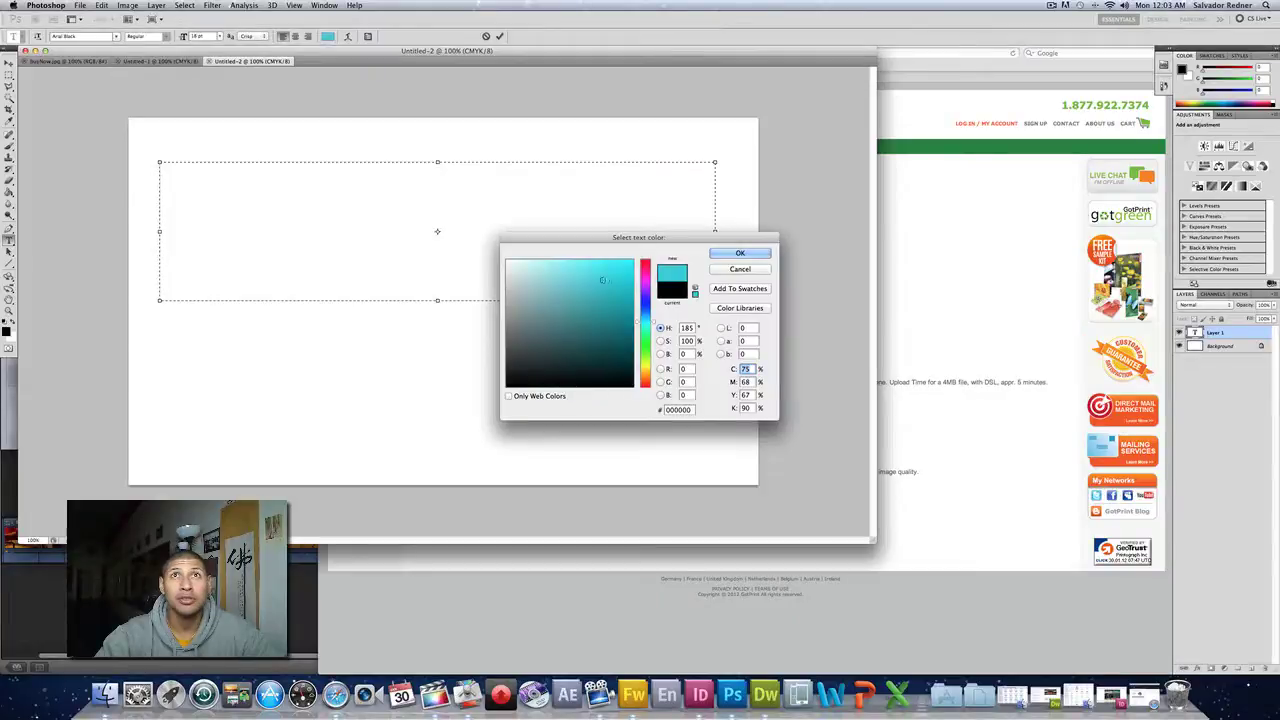
pyautogui.click(645, 365)
pyautogui.moveTo(630, 362)
pyautogui.mouseDown()
pyautogui.moveTo(644, 251)
pyautogui.moveTo(624, 320)
pyautogui.mouseUp()
pyautogui.click(648, 370)
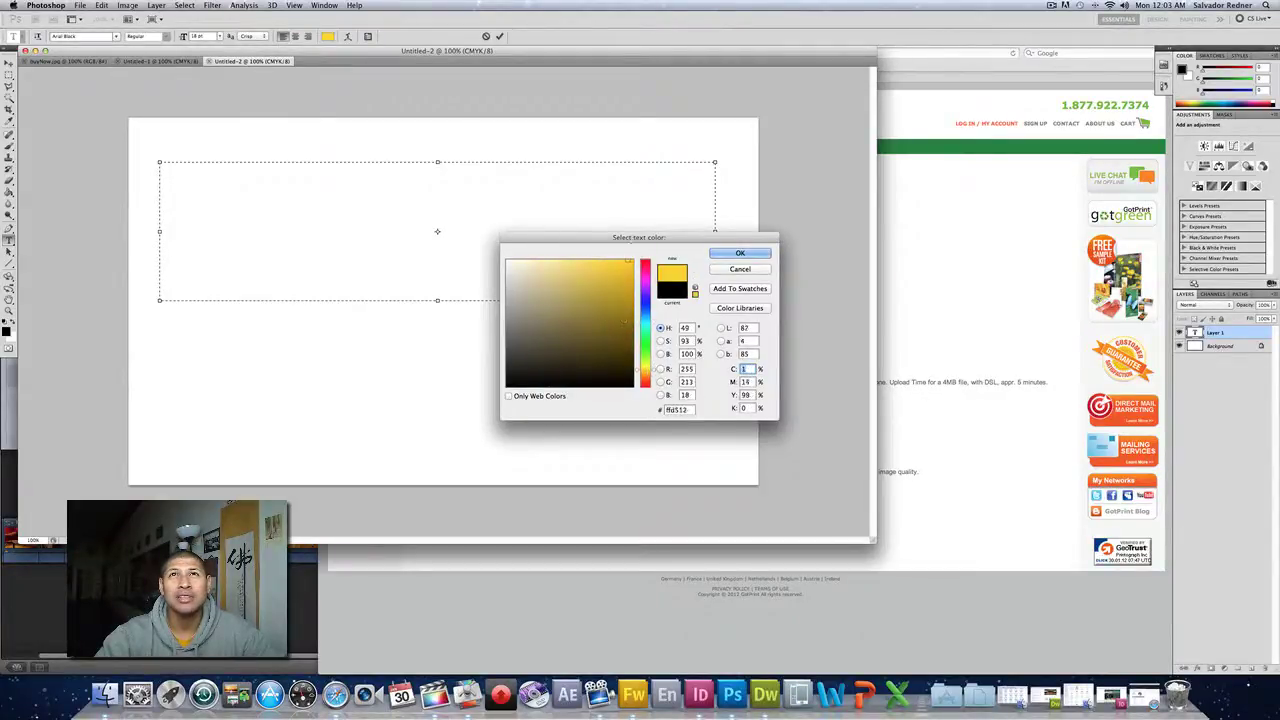
pyautogui.click(740, 253)
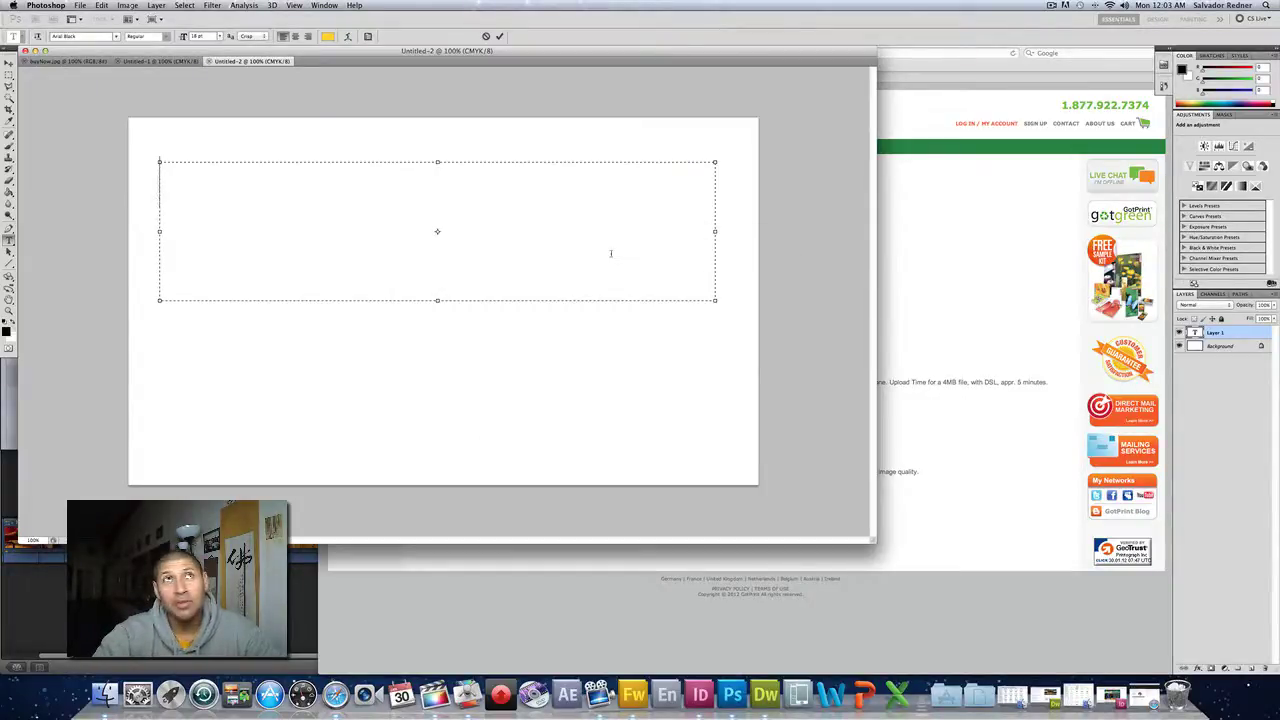
pyautogui.write('ww')
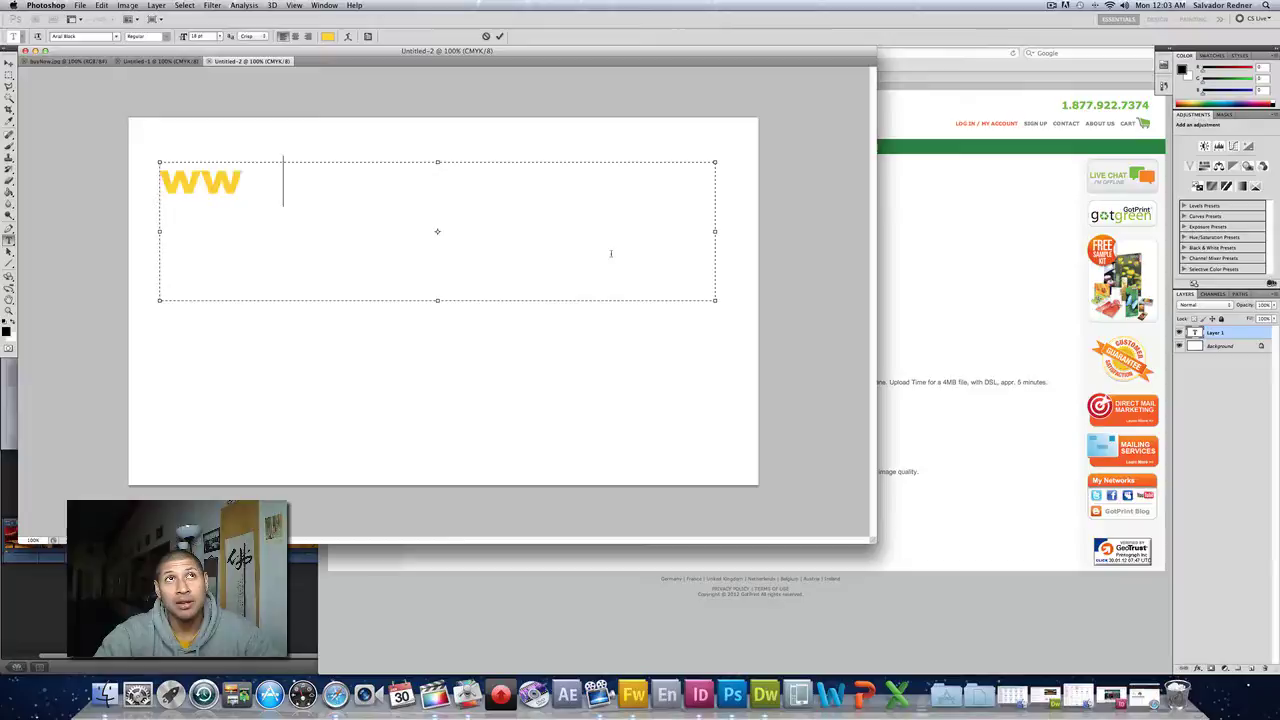
pyautogui.write('w.wushushaolin.com')
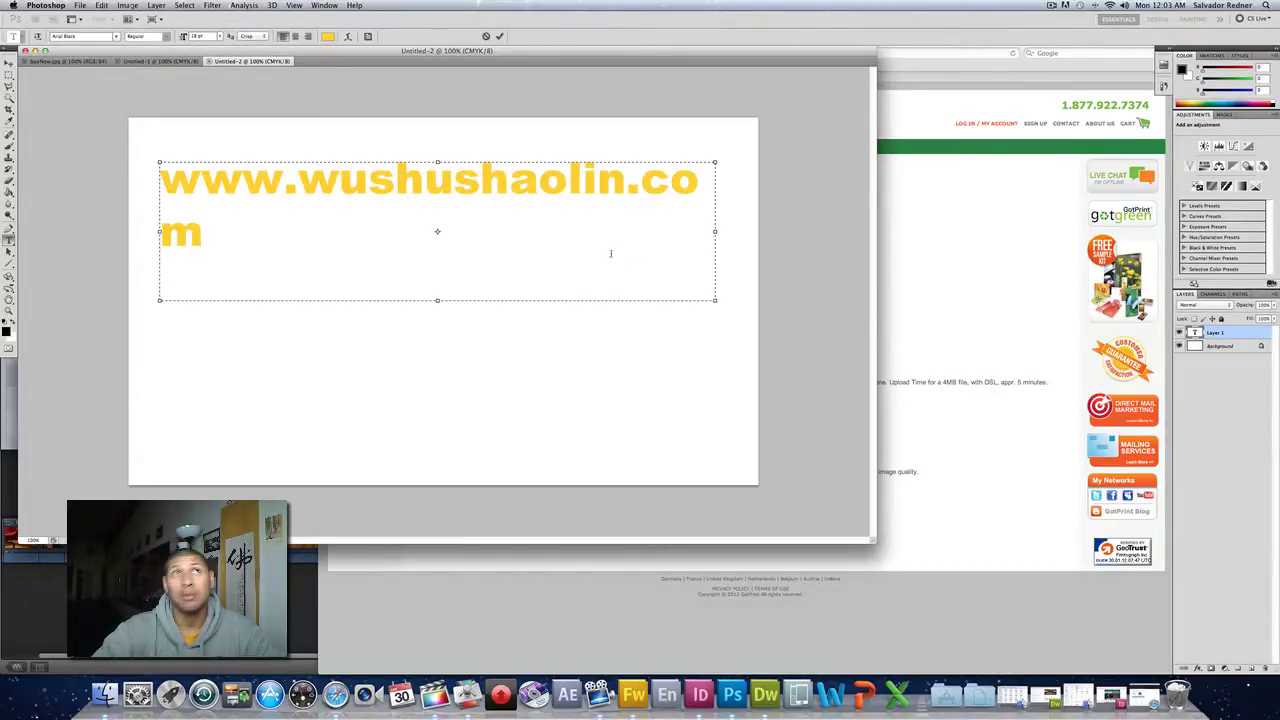
pyautogui.moveTo(713, 300); pyautogui.dragTo(758, 310)
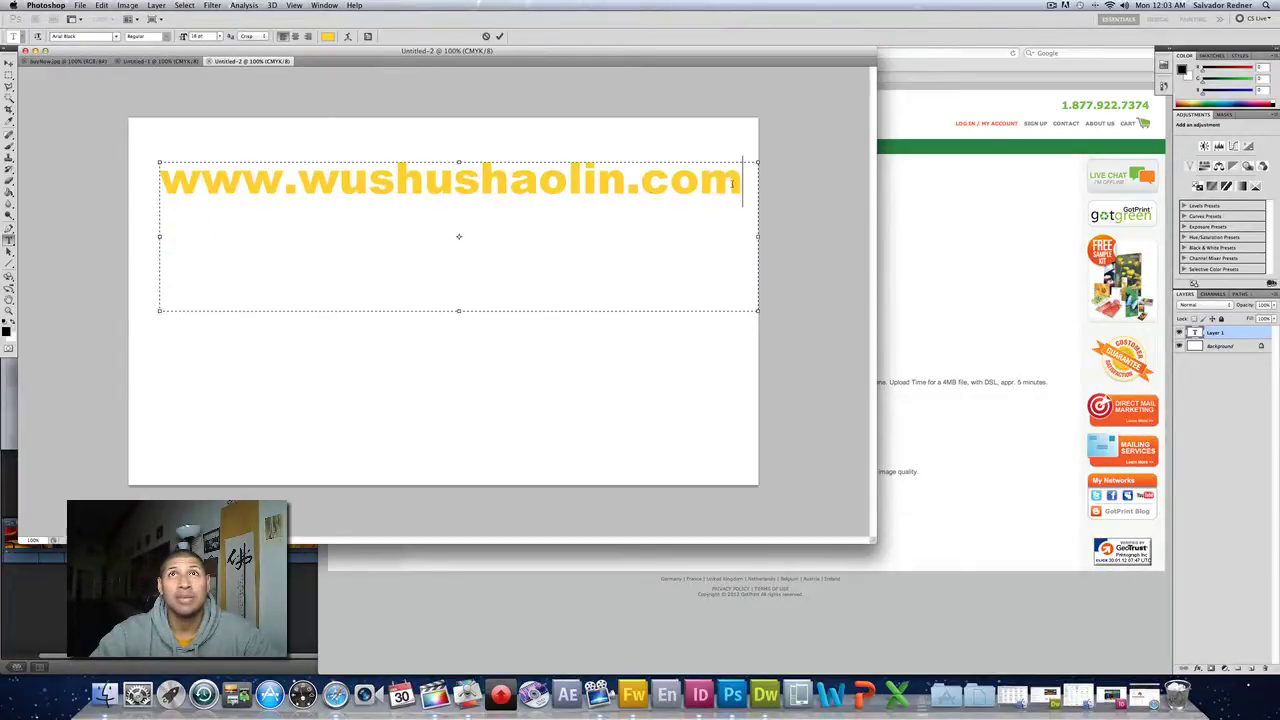
# - Try the Hiragino Kaku Gothic ProN font on the whole web address
pyautogui.moveTo(732, 183); pyautogui.dragTo(160, 183)
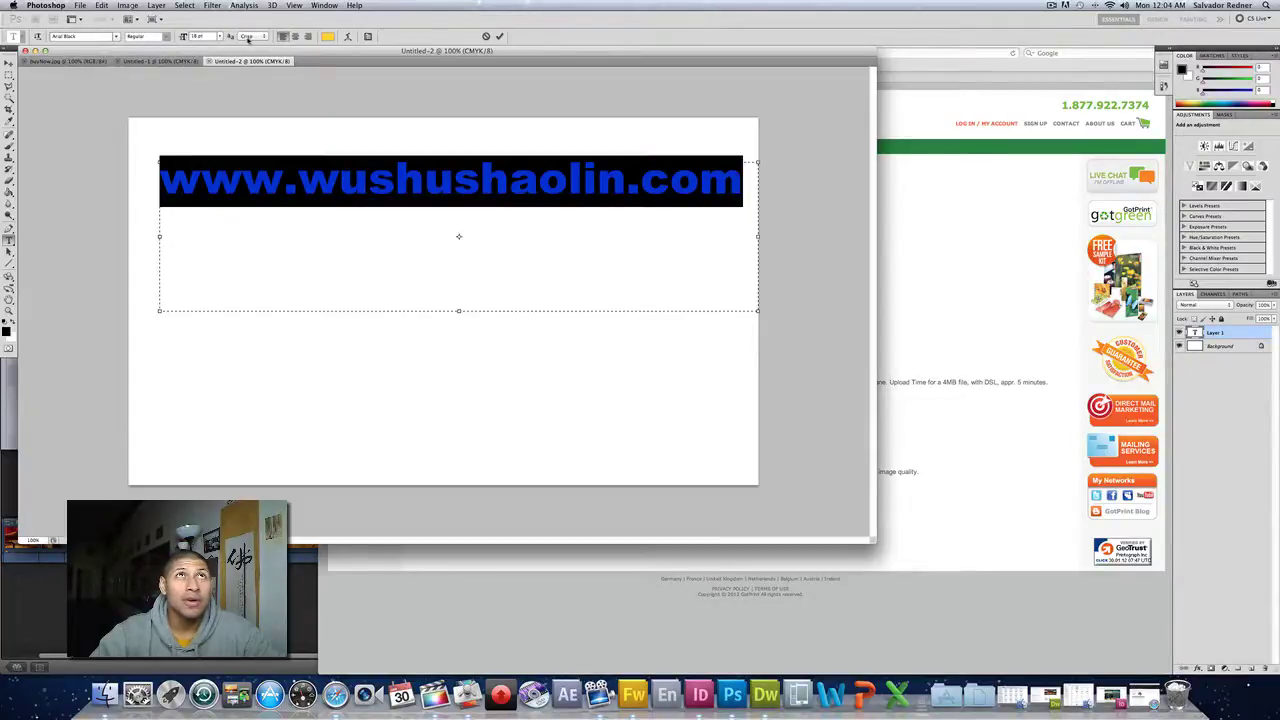
pyautogui.click(116, 37)
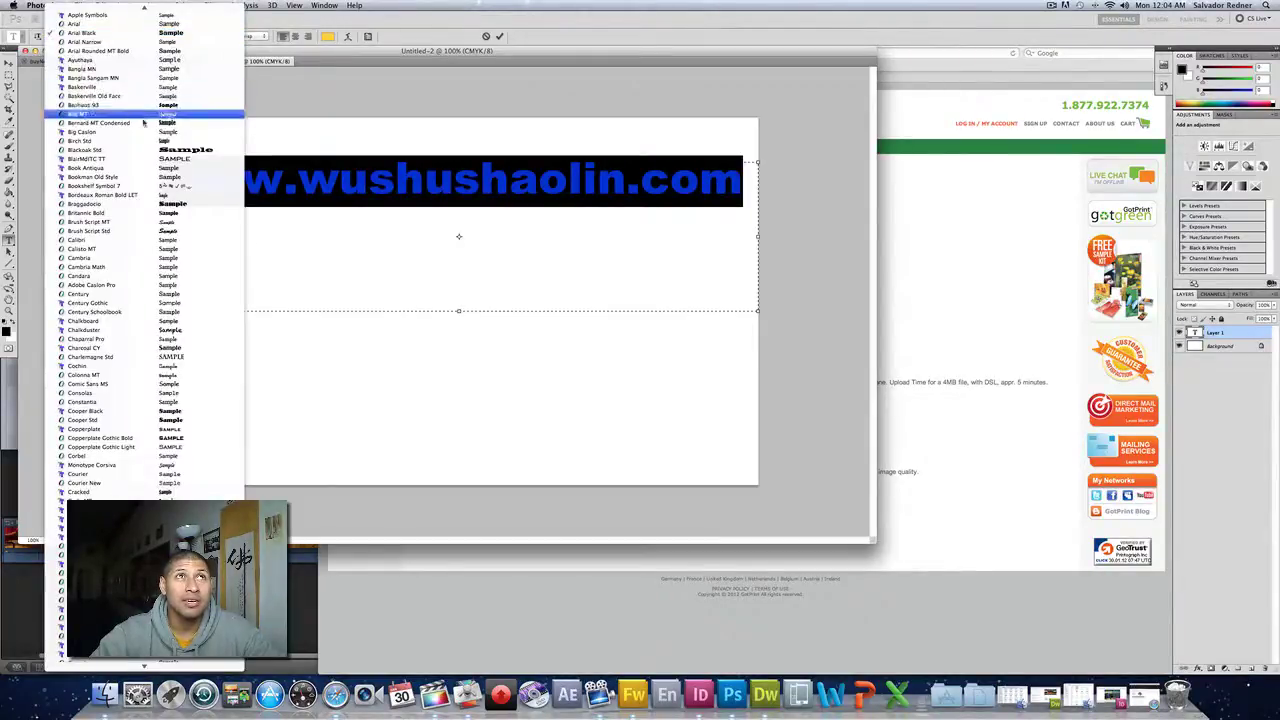
pyautogui.scroll(-10, 170, 368)
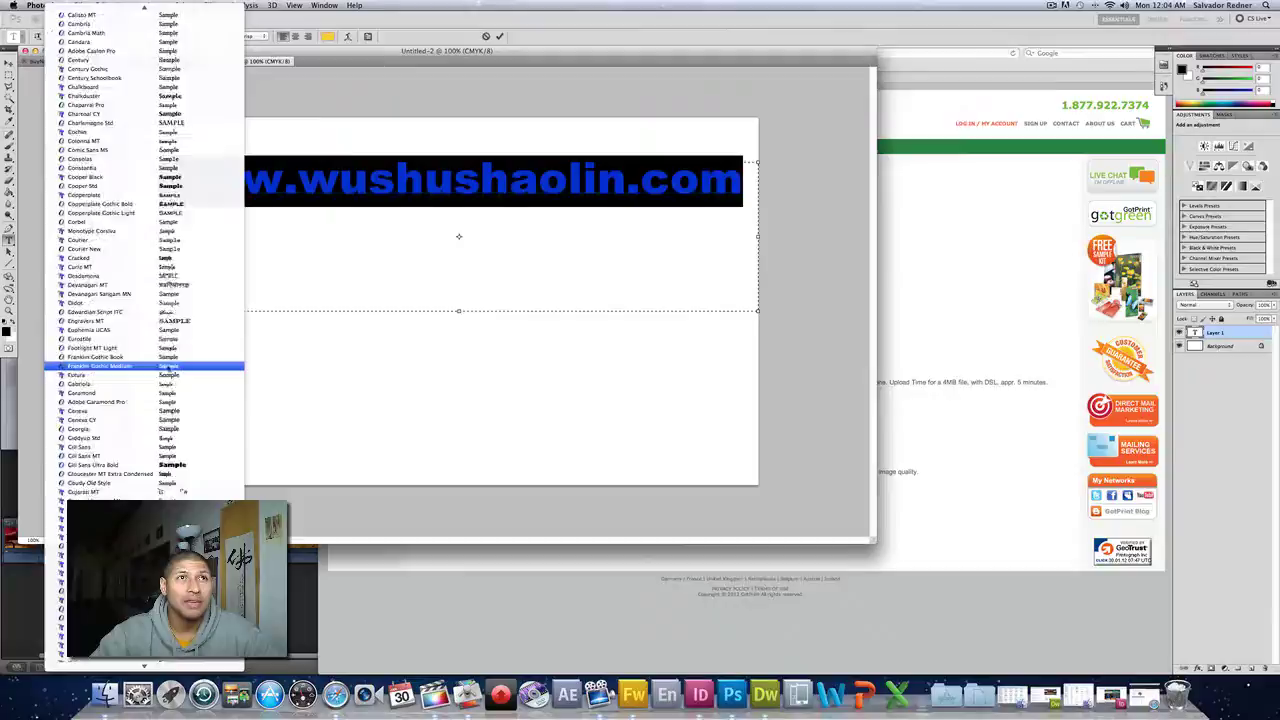
pyautogui.scroll(-6, 176, 364)
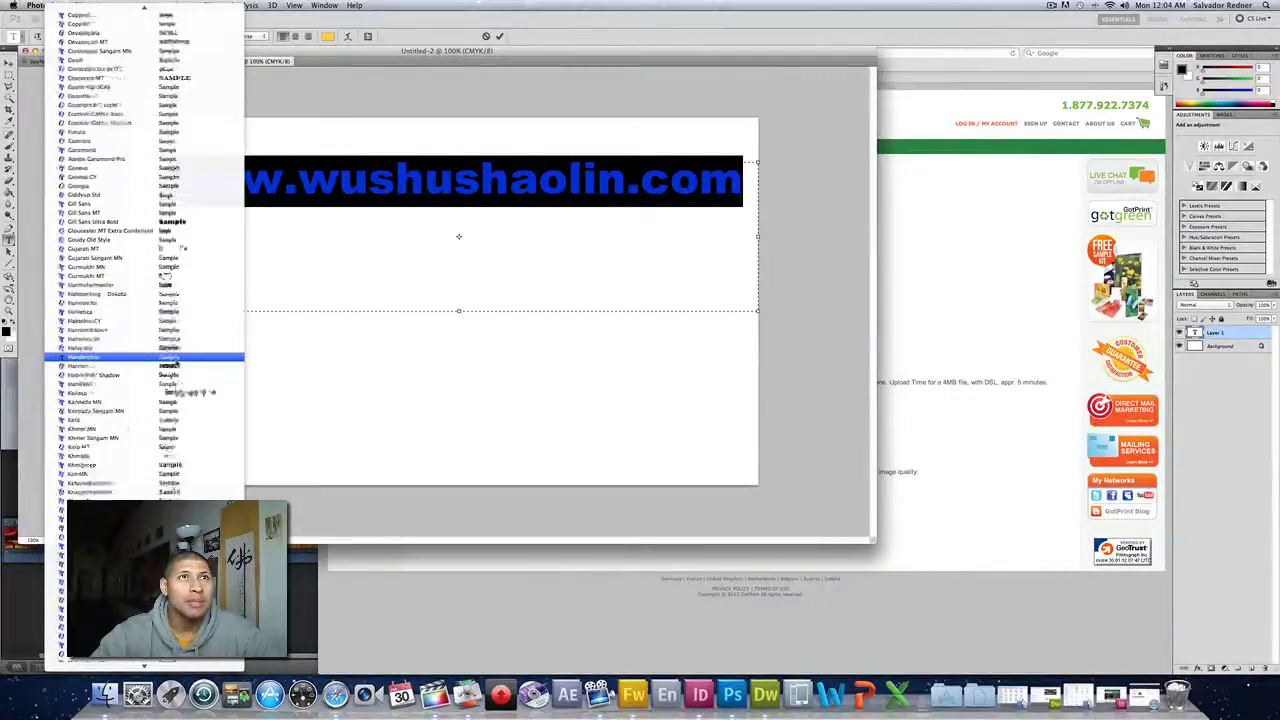
pyautogui.scroll(-6, 176, 366)
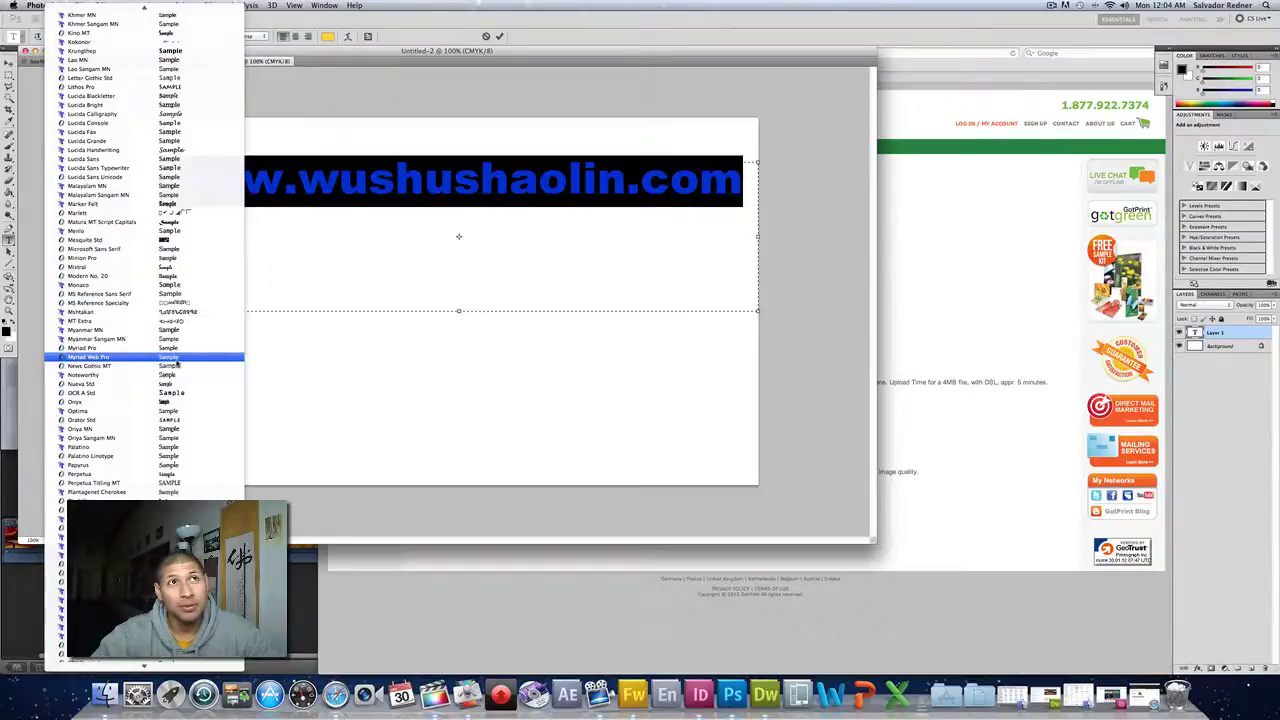
pyautogui.scroll(-7, 176, 366)
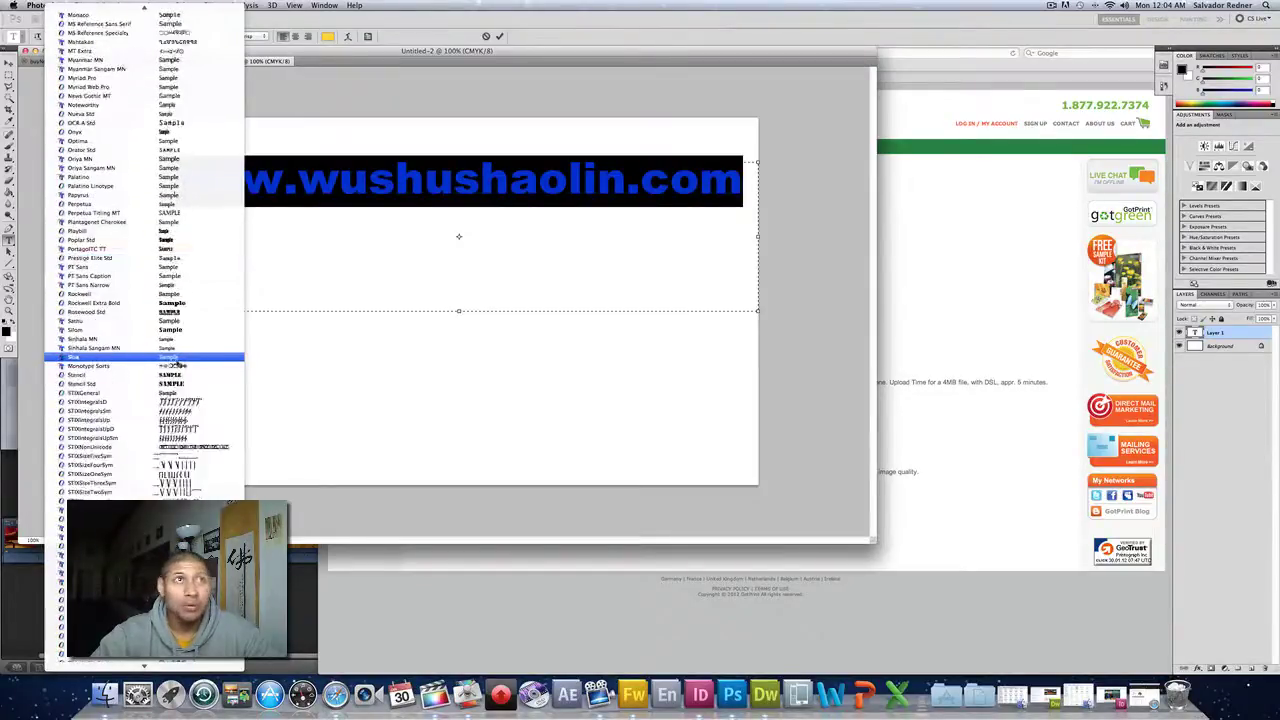
pyautogui.scroll(-6, 176, 366)
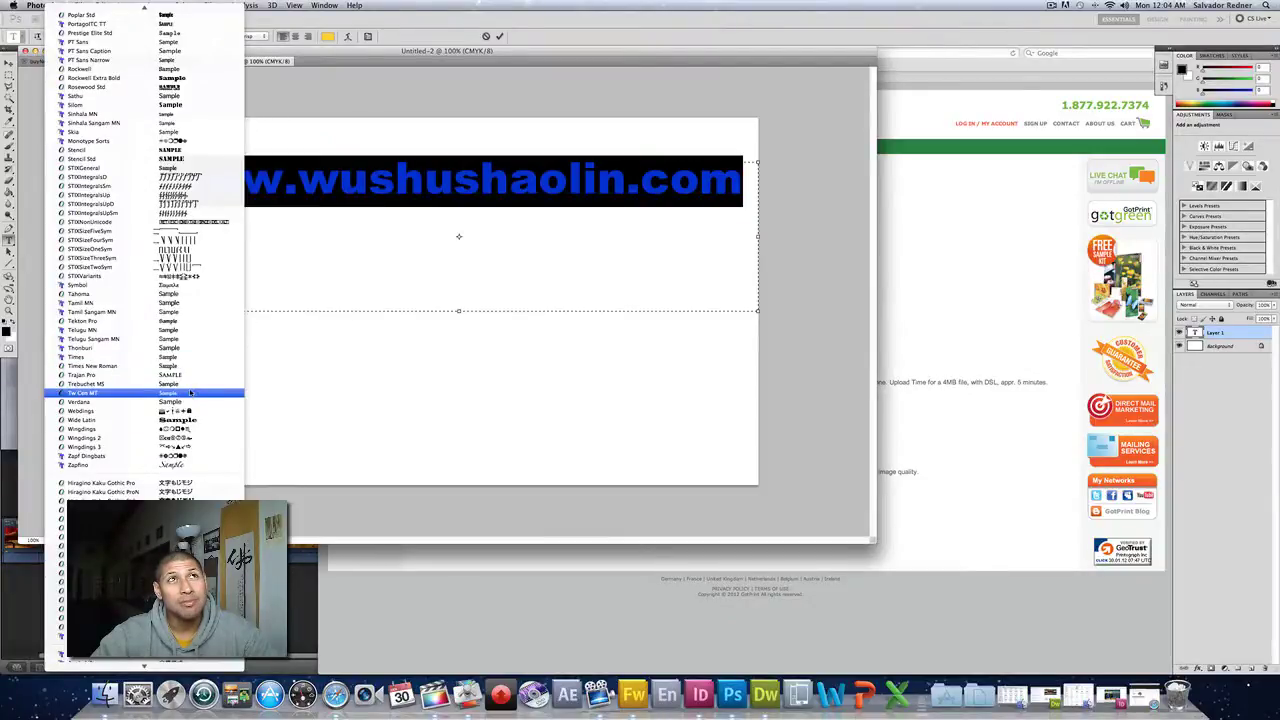
pyautogui.scroll(-5, 190, 393)
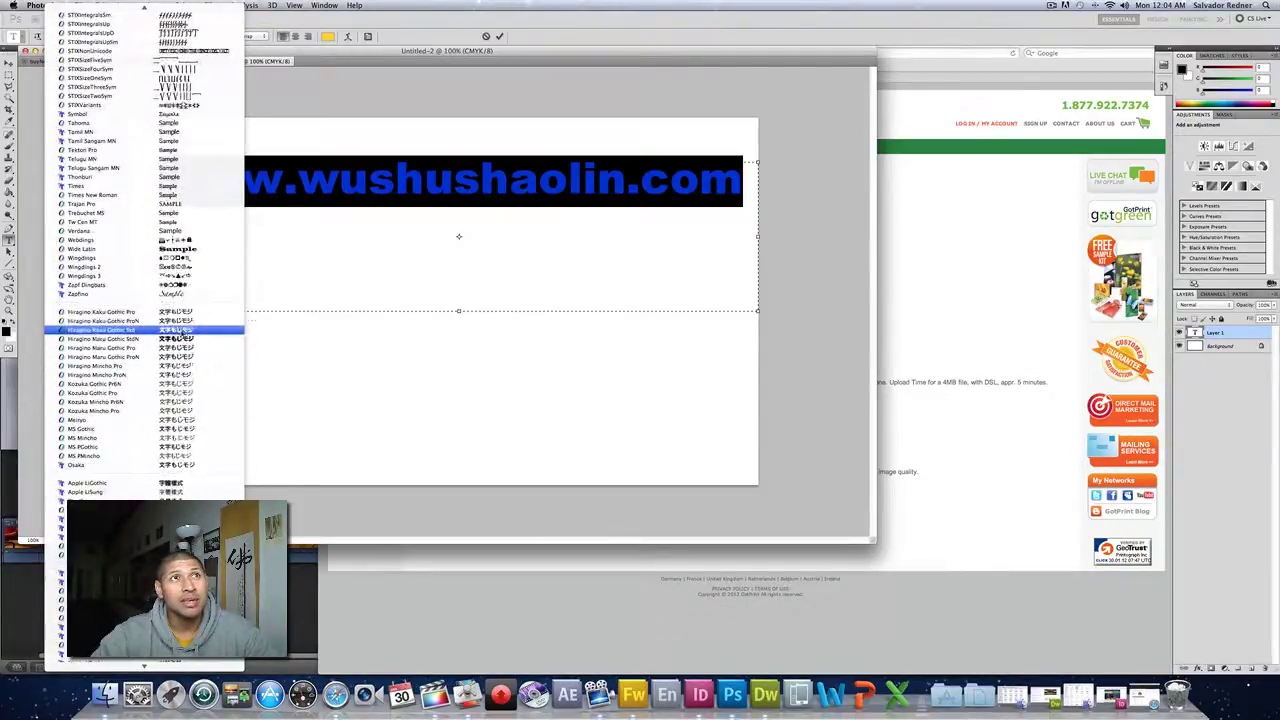
pyautogui.click(180, 320)
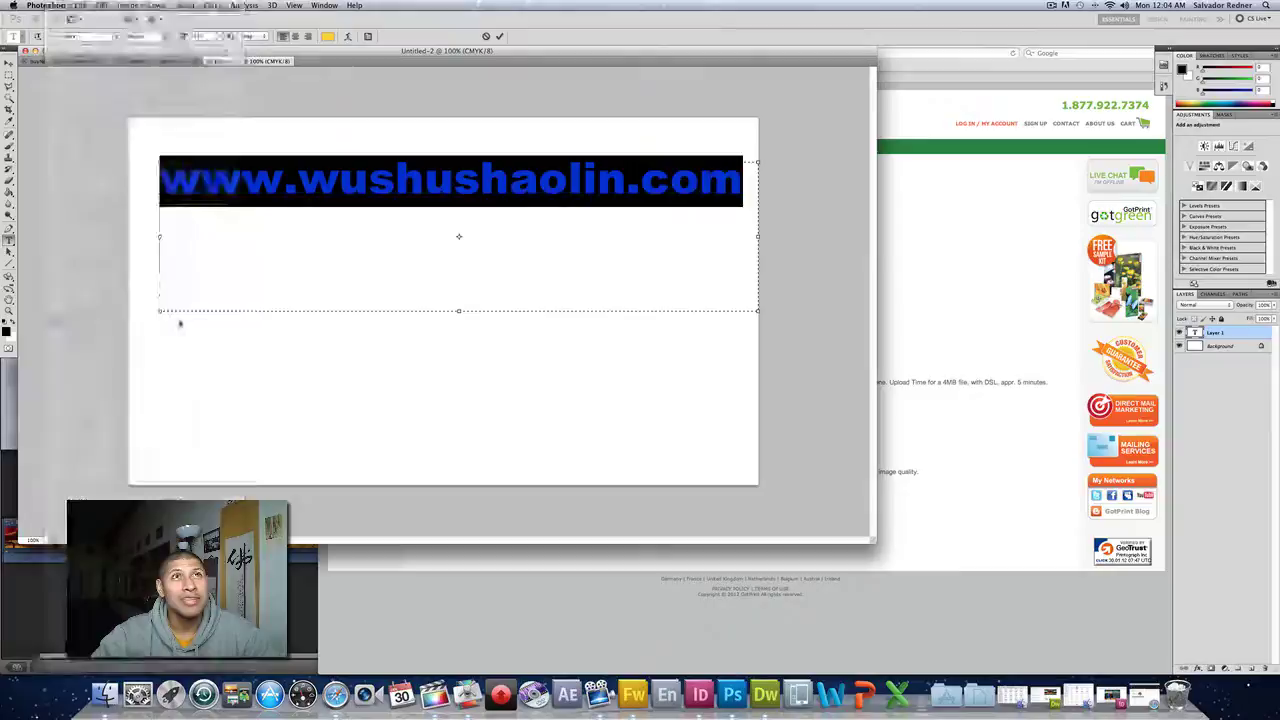
pyautogui.doubleClick(559, 182)
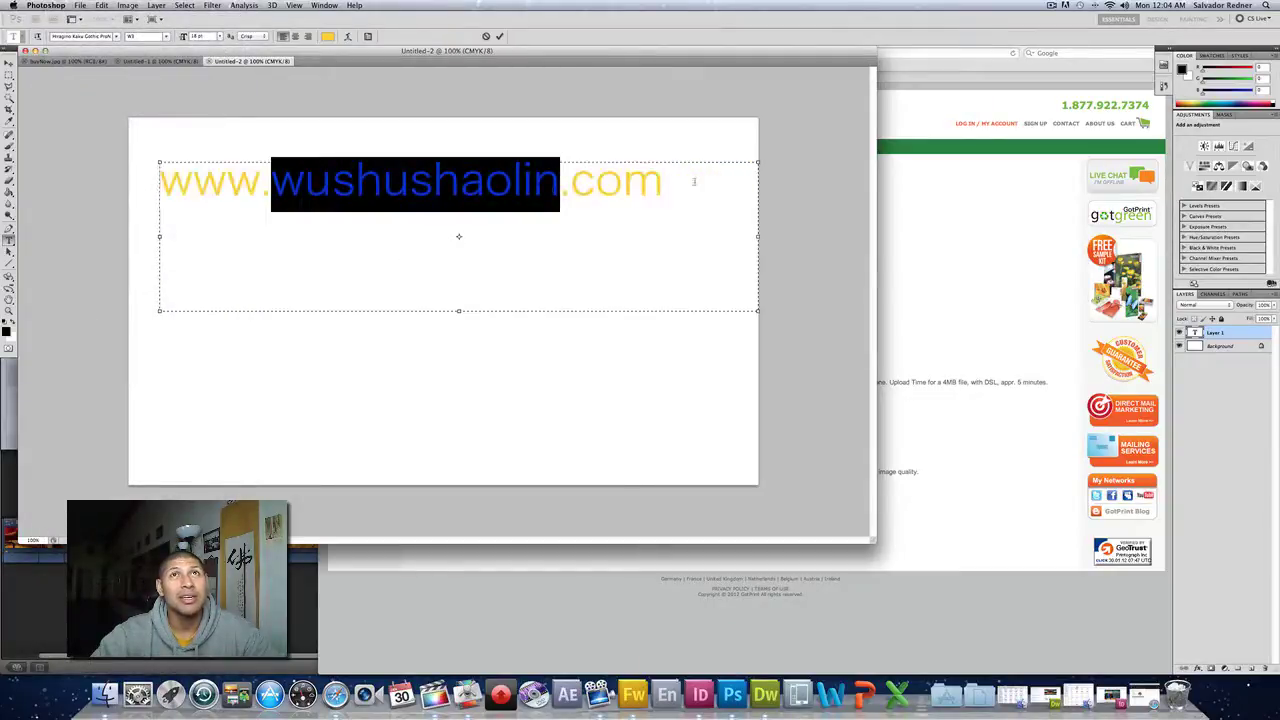
pyautogui.moveTo(694, 181); pyautogui.dragTo(117, 115)
pyautogui.click(65, 61)
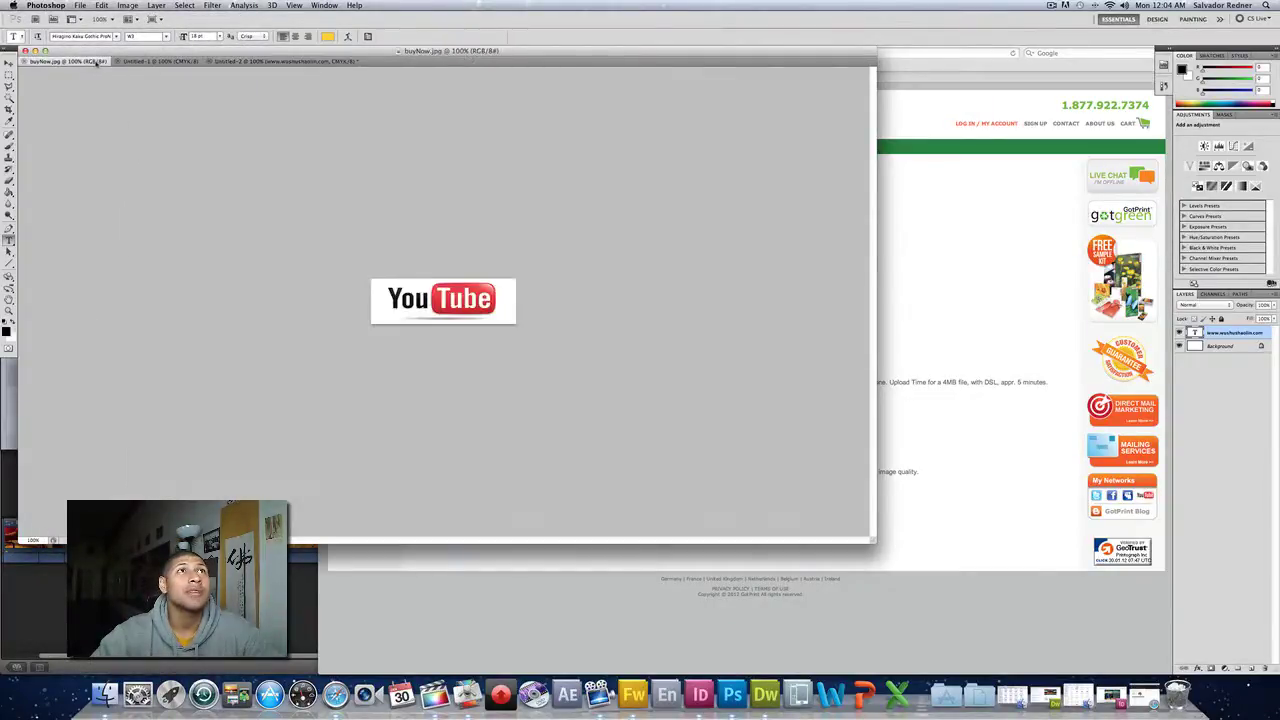
pyautogui.click(338, 62)
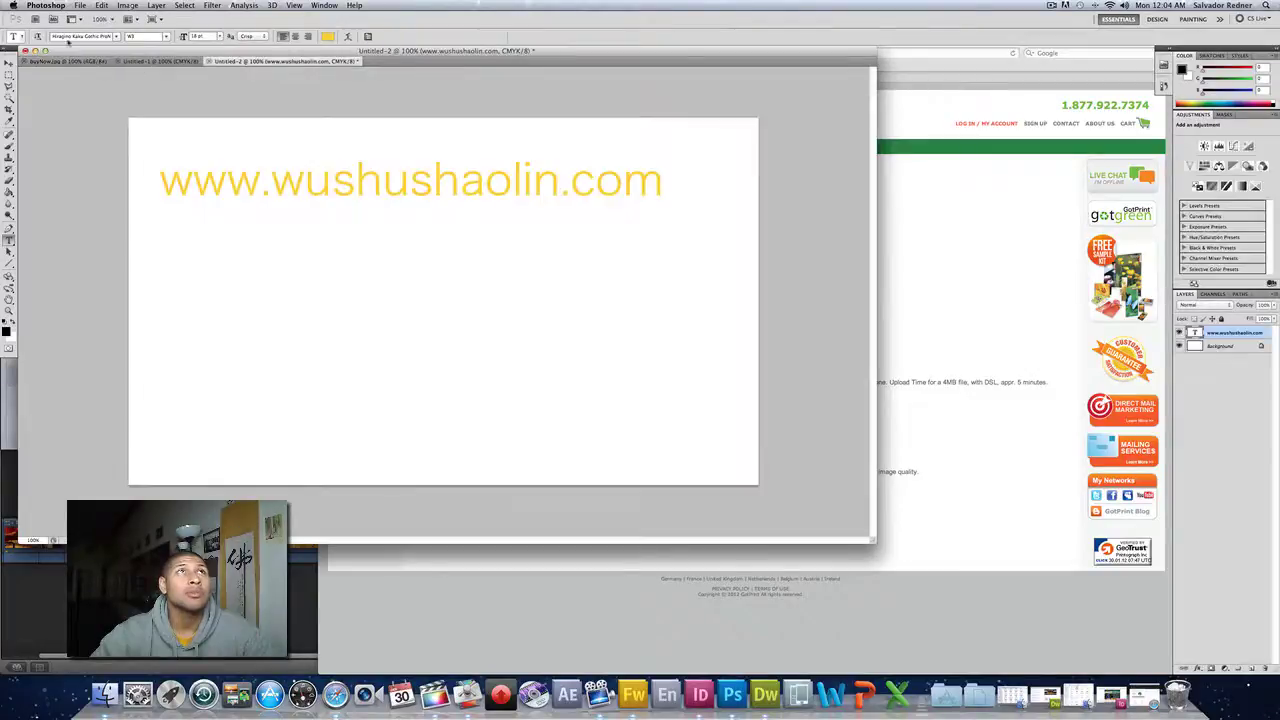
# - Change the font of the whole web address to Arial Rounded MT Bold
pyautogui.tripleClick(269, 184)
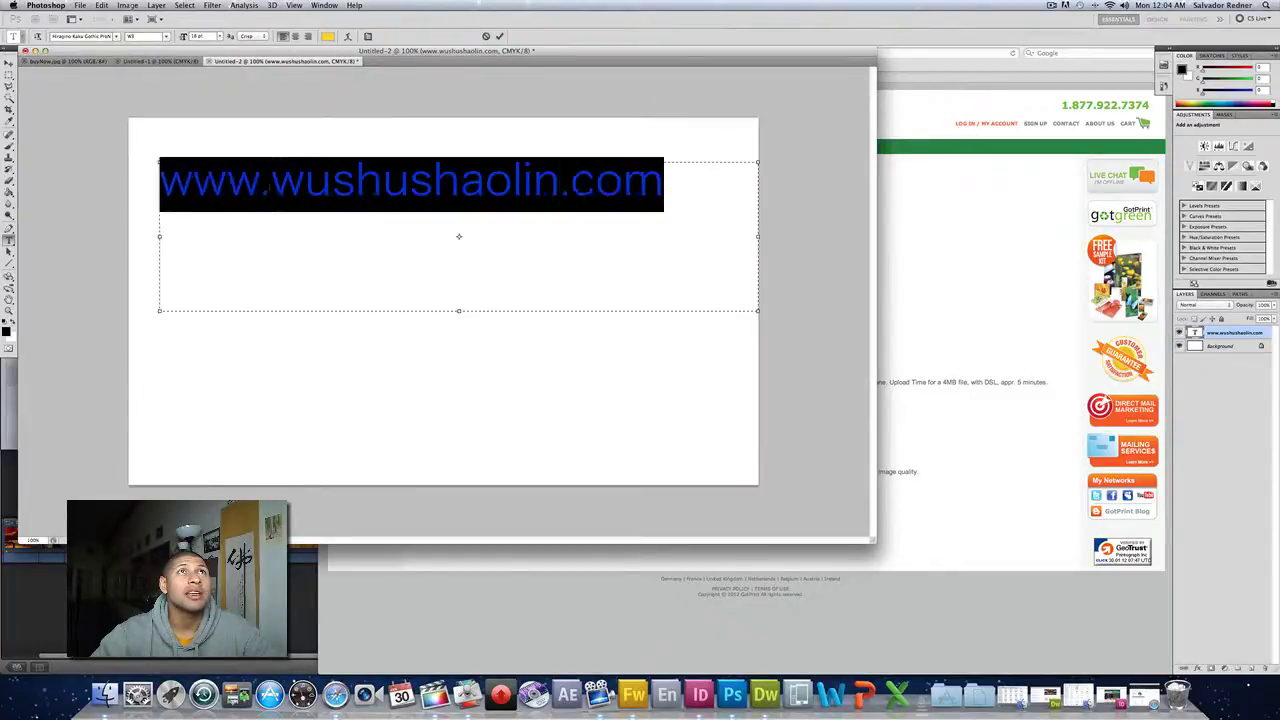
pyautogui.click(116, 37)
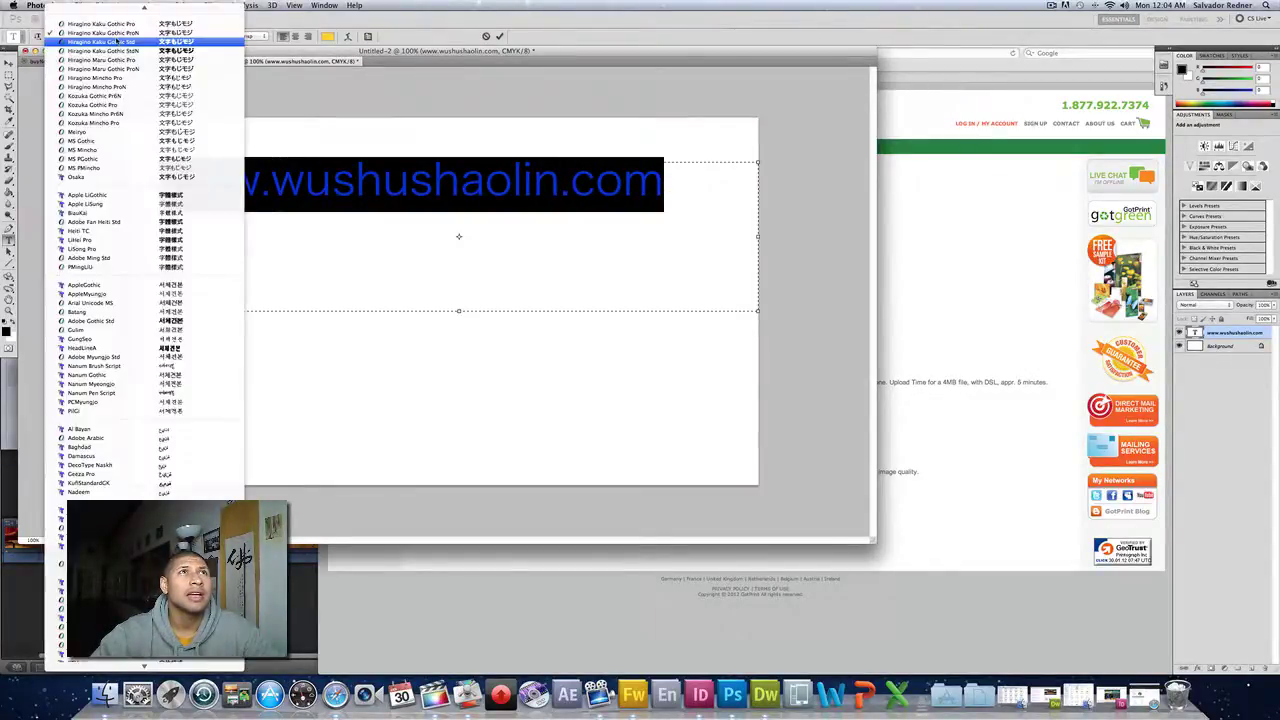
pyautogui.scroll(-3, 130, 430)
pyautogui.scroll(10, 133, 432)
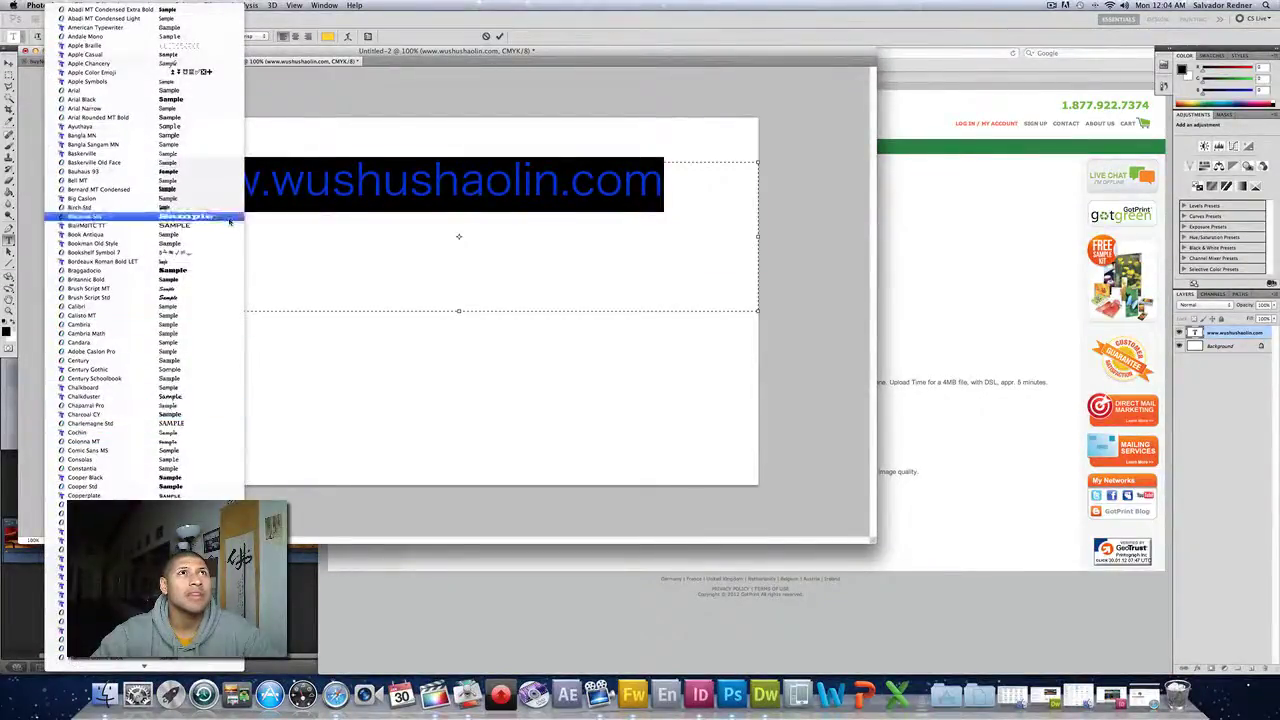
pyautogui.click(176, 118)
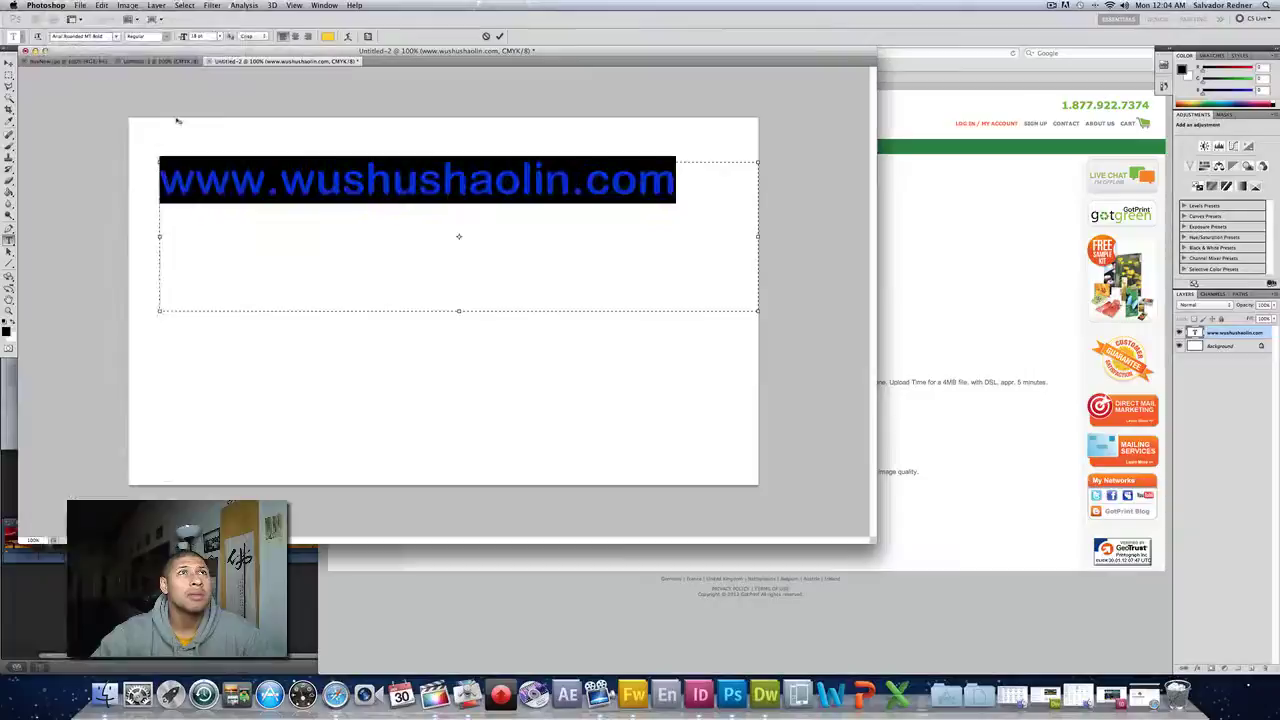
pyautogui.click(494, 180)
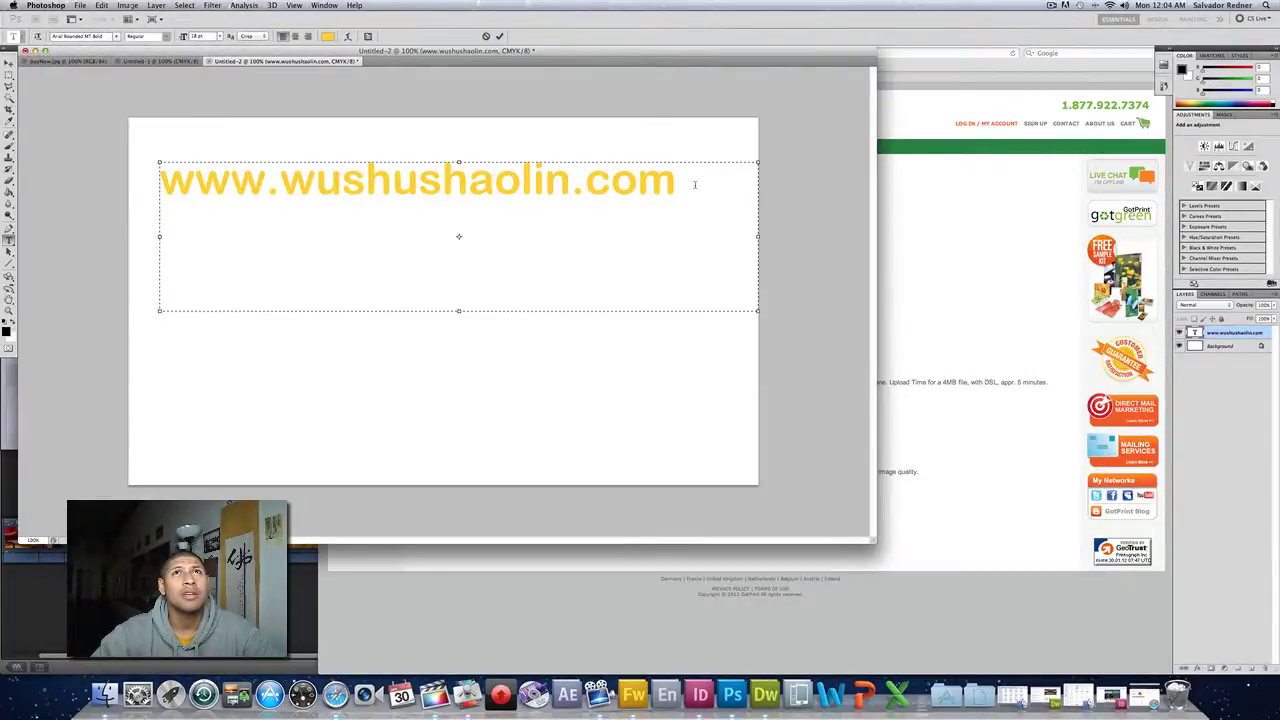
pyautogui.moveTo(571, 180); pyautogui.dragTo(279, 180)
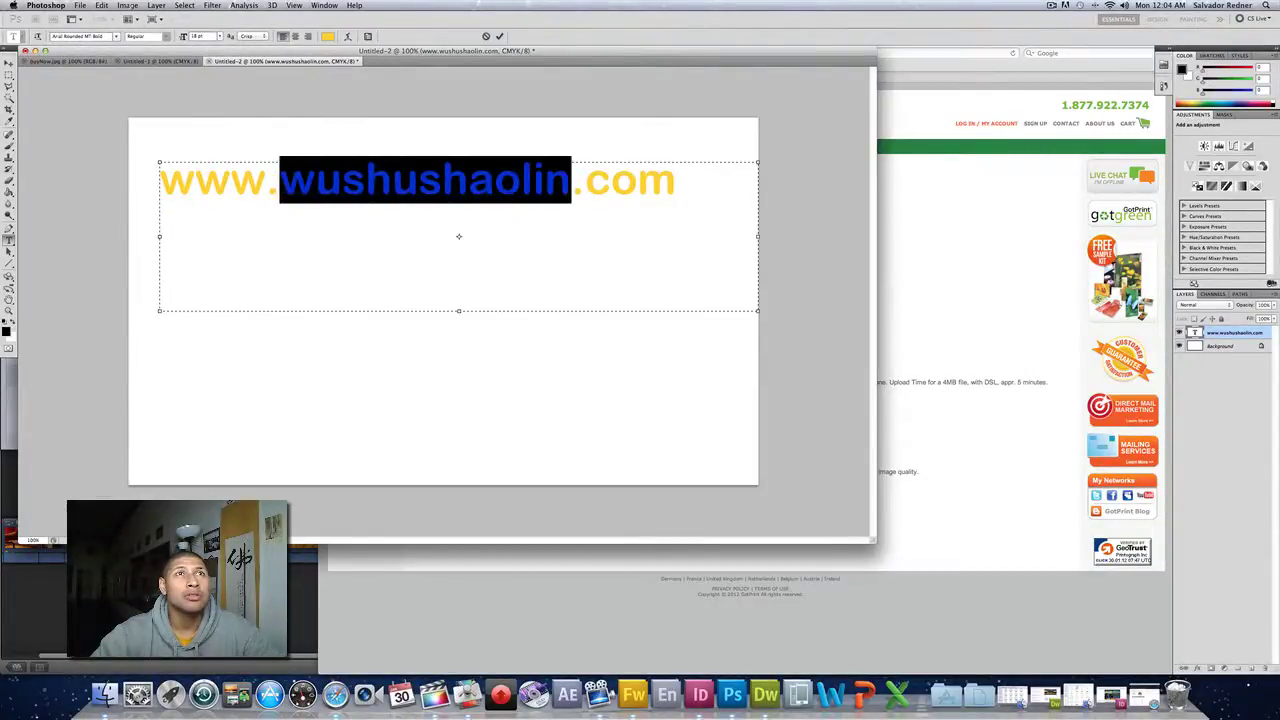
pyautogui.write('W')
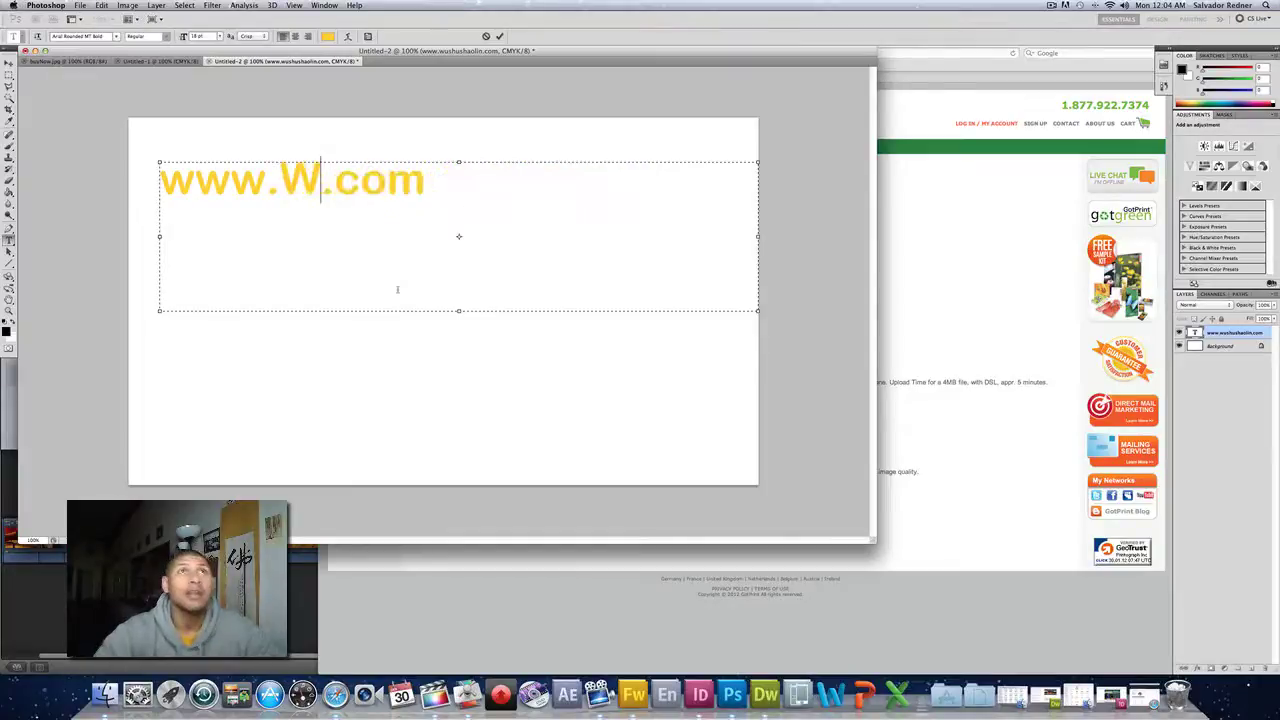
pyautogui.write('ushu')
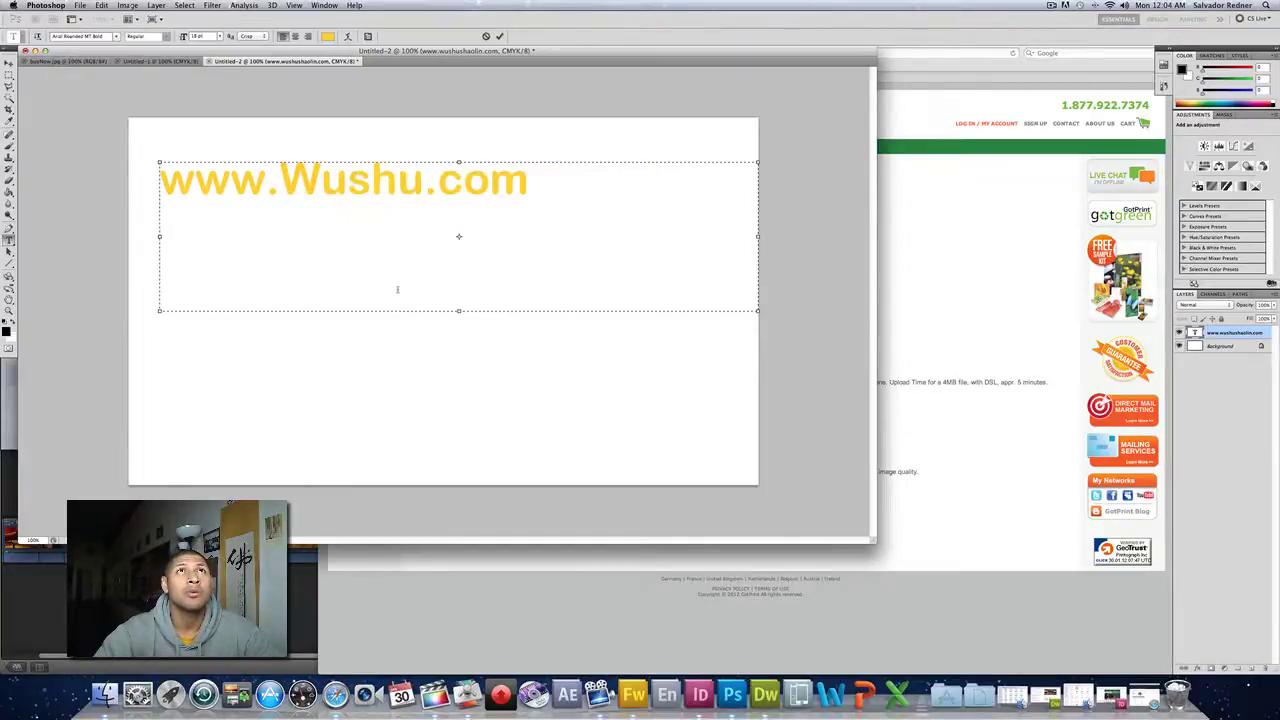
pyautogui.write('Shaolin')
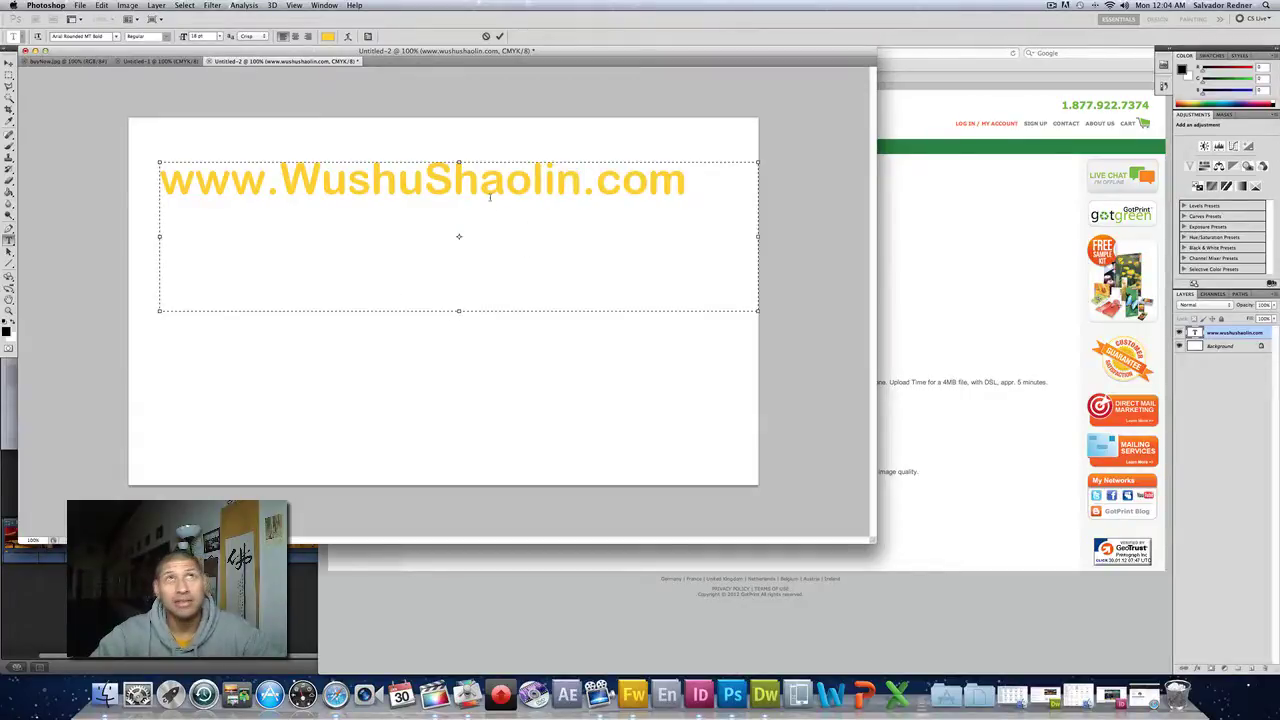
pyautogui.moveTo(686, 180); pyautogui.dragTo(146, 189)
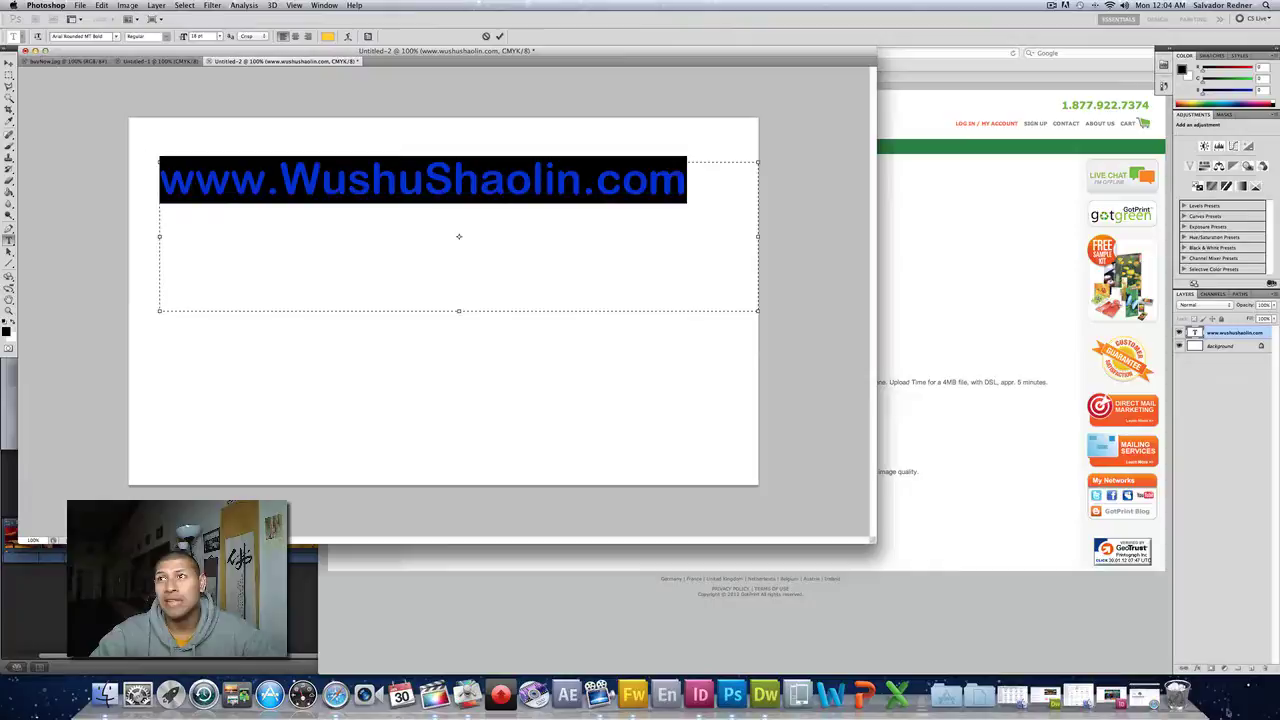
pyautogui.click(1198, 668)
pyautogui.click(1197, 668)
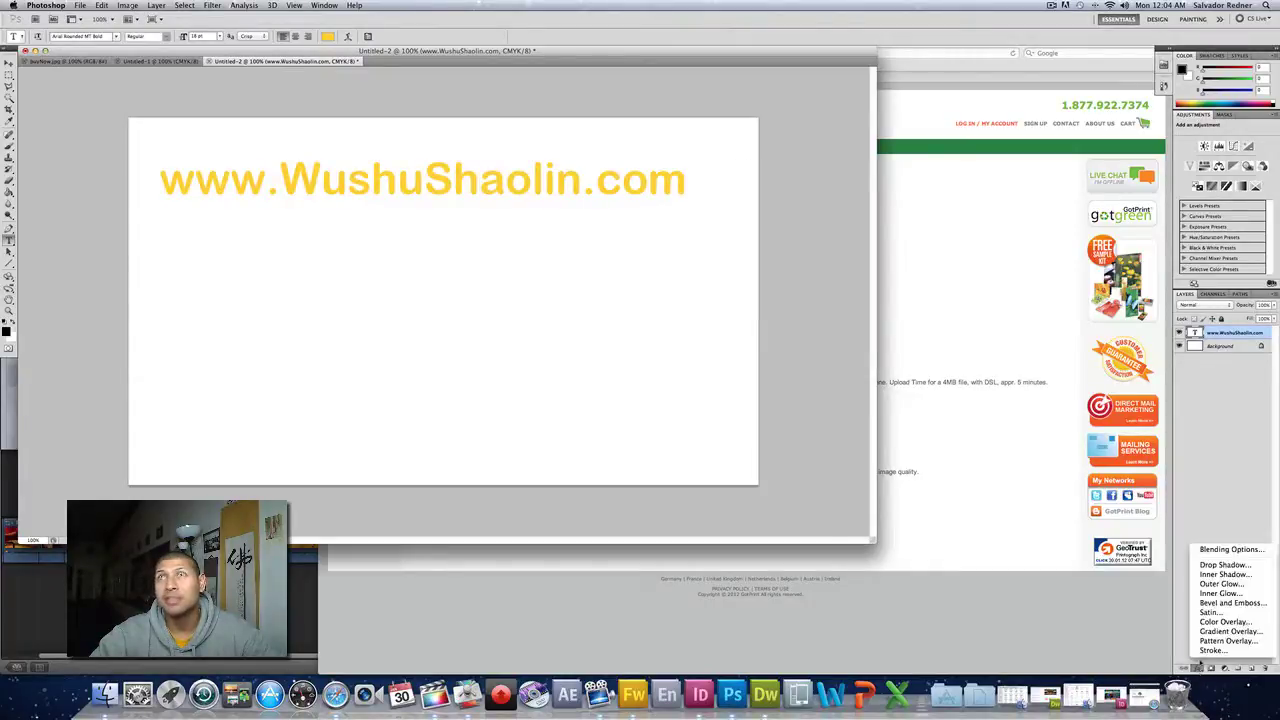
pyautogui.click(1210, 651)
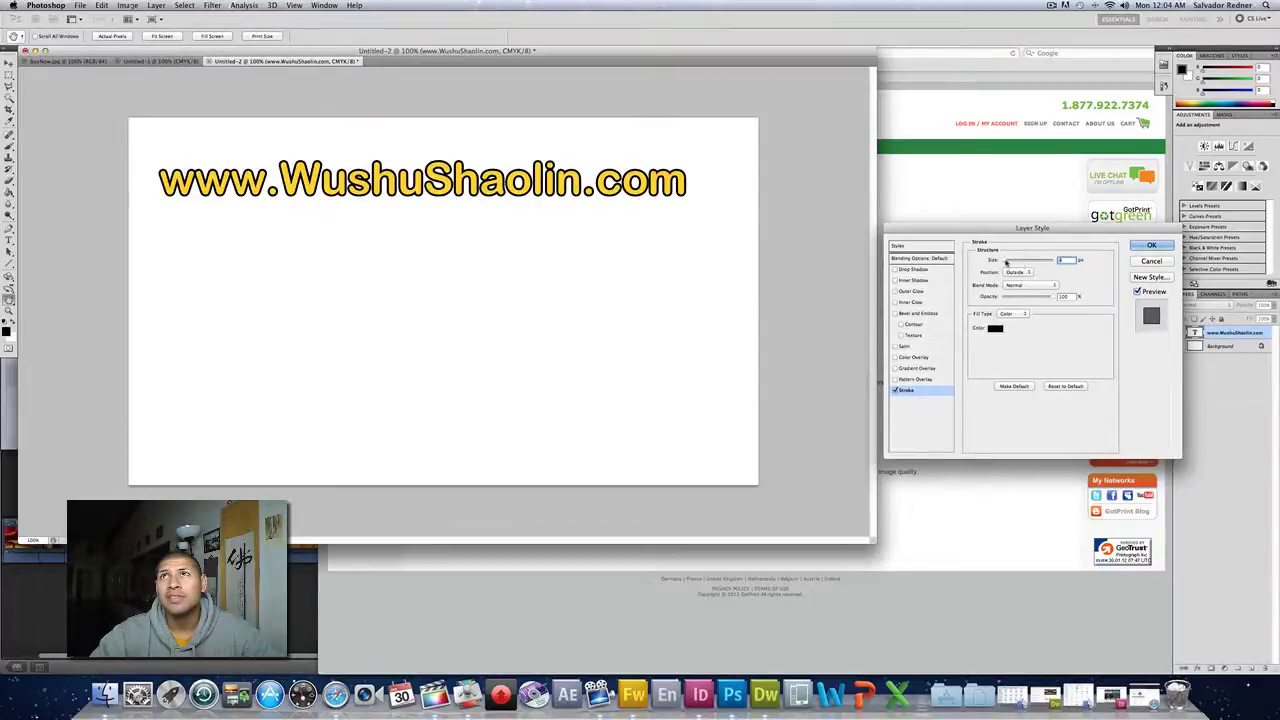
pyautogui.moveTo(1006, 262); pyautogui.dragTo(1012, 262)
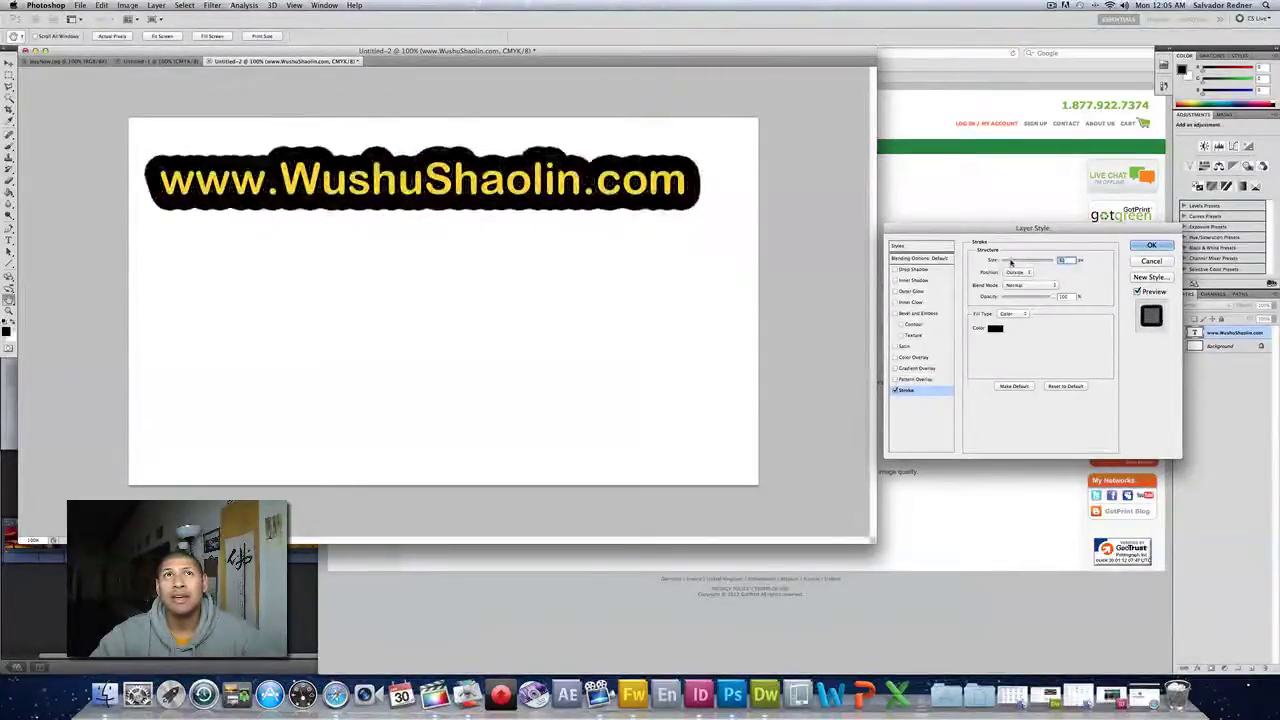
pyautogui.moveTo(1010, 262); pyautogui.dragTo(1003, 264)
pyautogui.click(1153, 246)
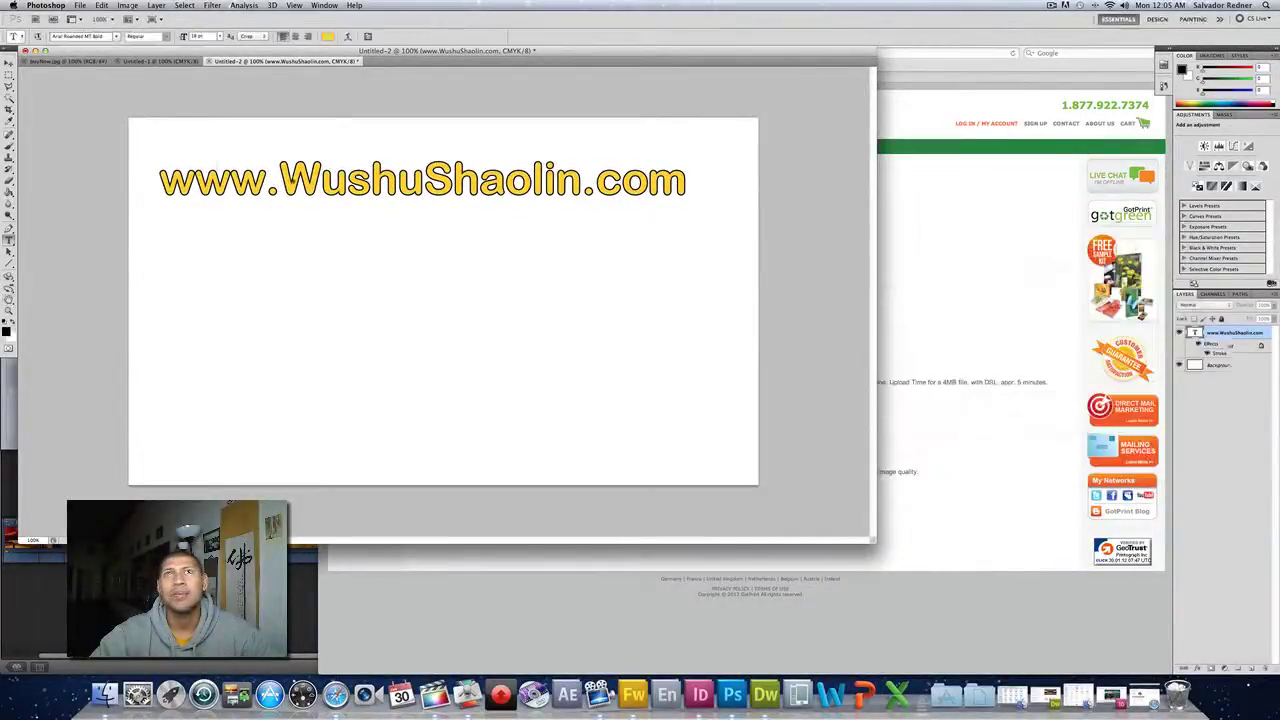
# - Move the web address text down to the lower part of the card with the Move tool
pyautogui.click(8, 63)
pyautogui.click(80, 103)
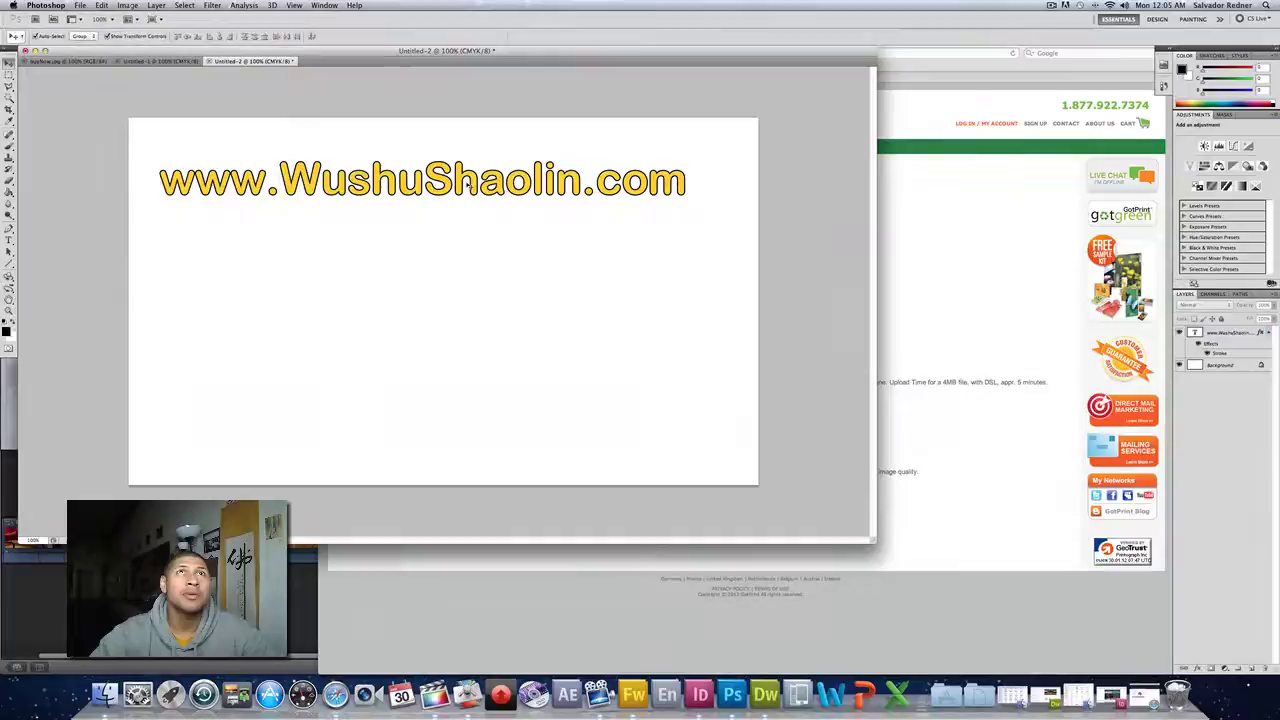
pyautogui.moveTo(467, 183); pyautogui.dragTo(472, 431)
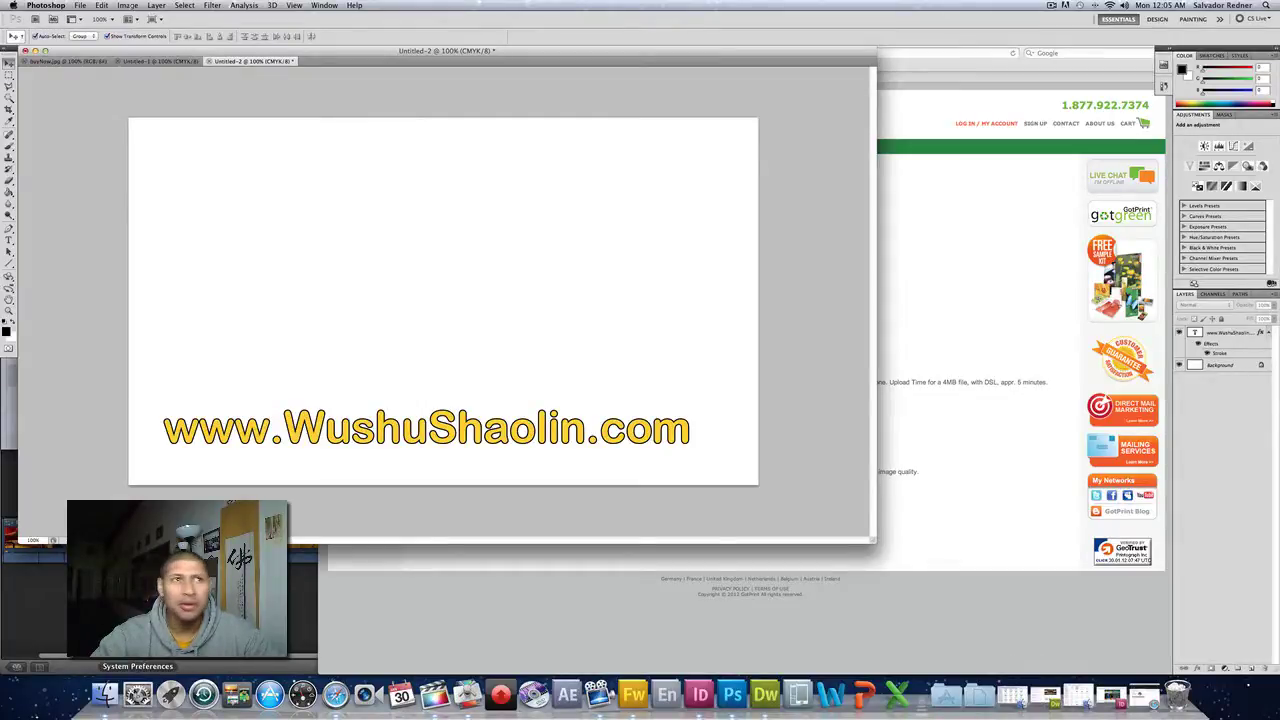
# - Switch to Finder and open the WS Wallpapers folder under All Graphics in the Wushu Shaolin Productions folder on iMac HDD
pyautogui.click(104, 693)
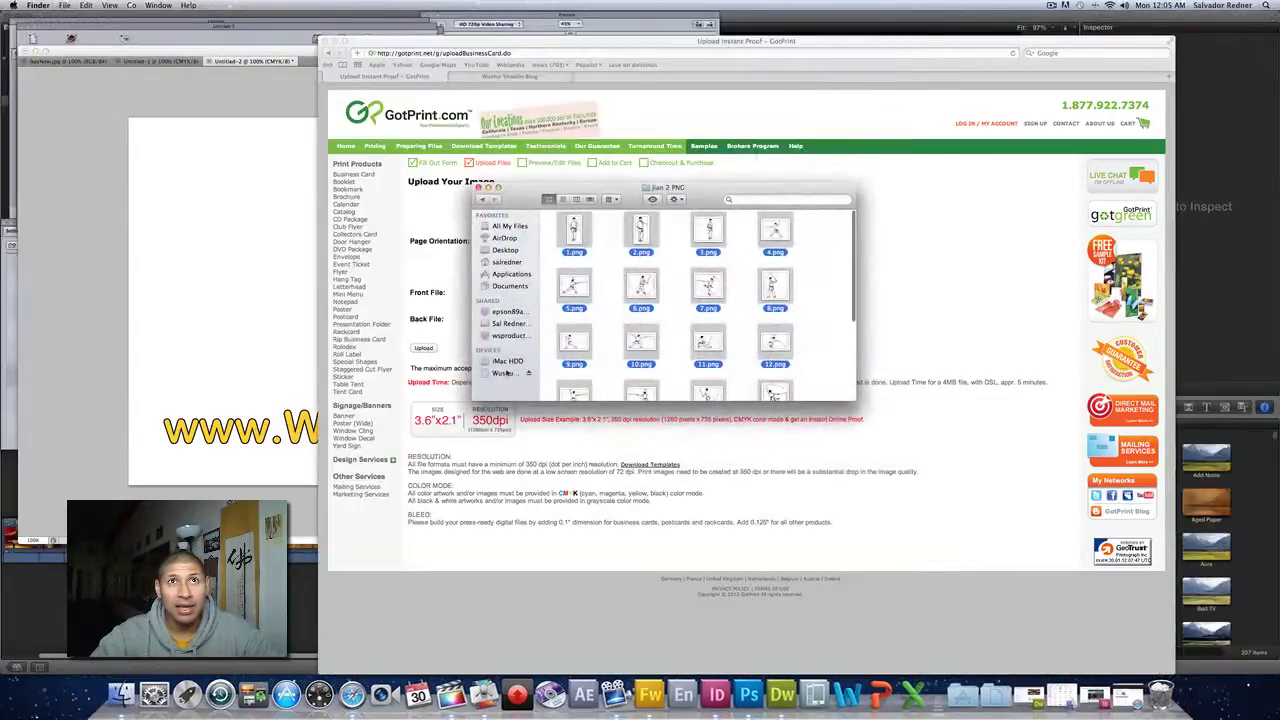
pyautogui.click(508, 361)
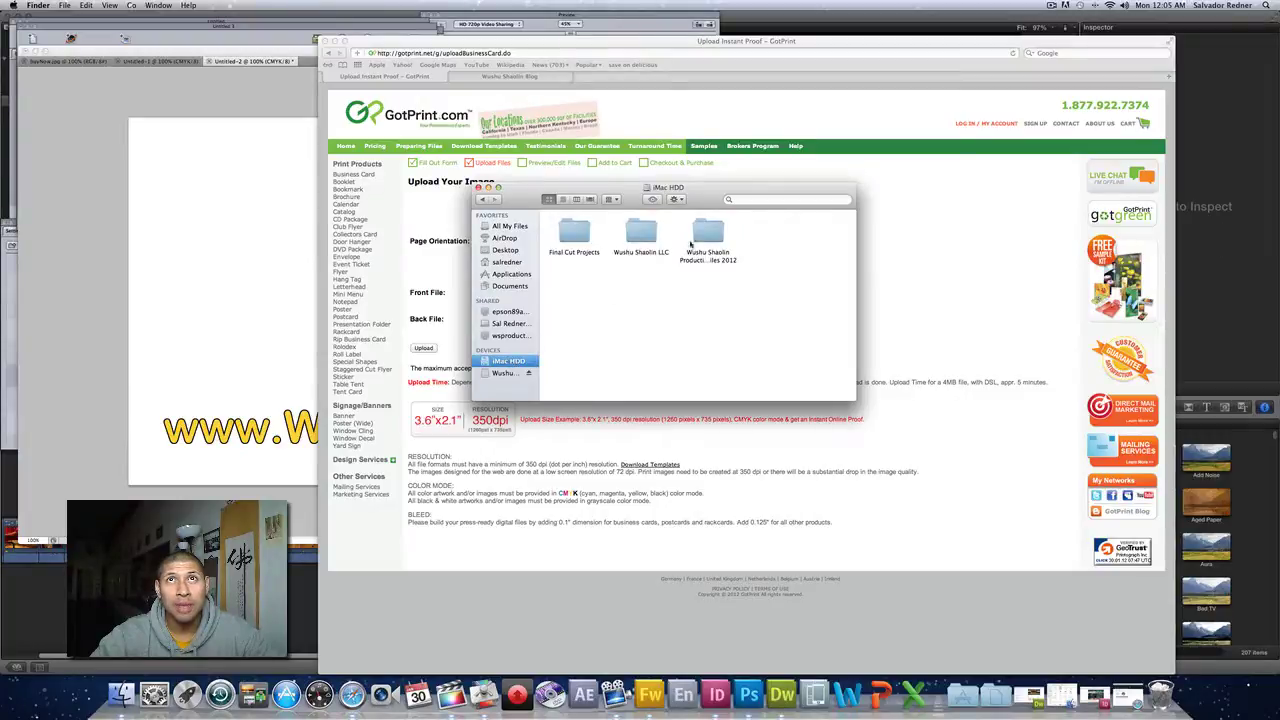
pyautogui.doubleClick(695, 236)
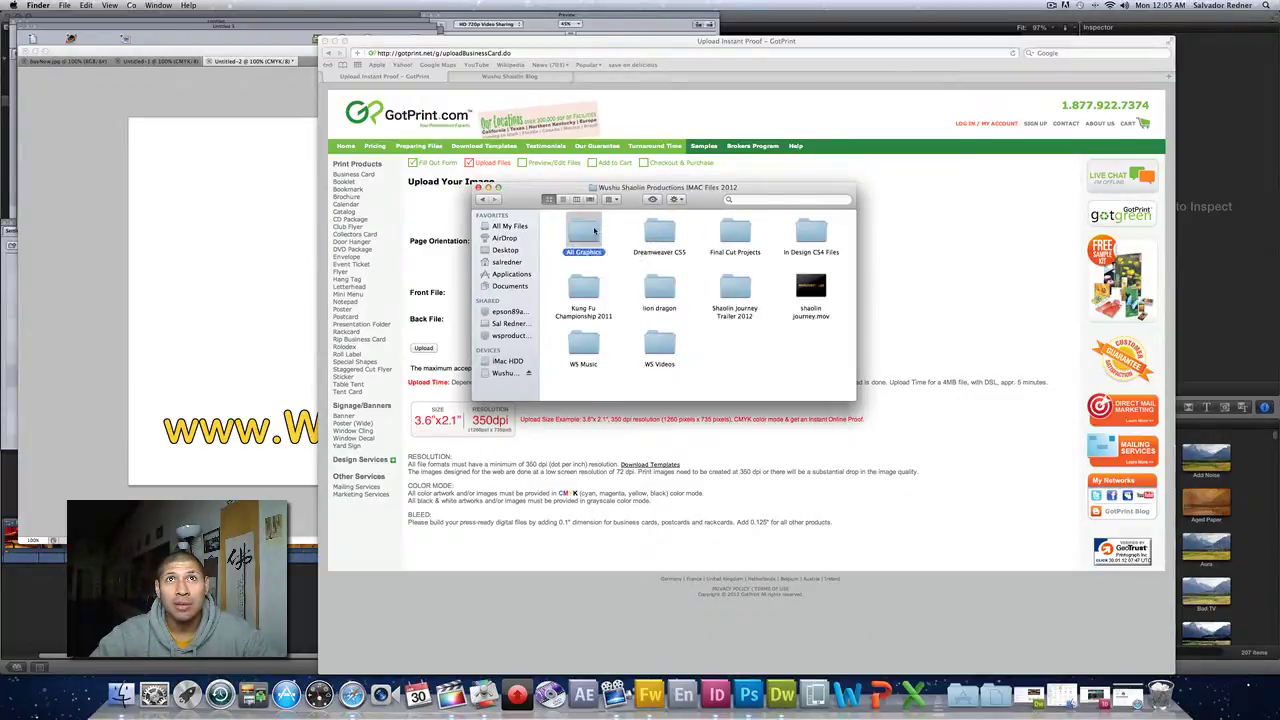
pyautogui.doubleClick(585, 233)
pyautogui.scroll(-3, 786, 352)
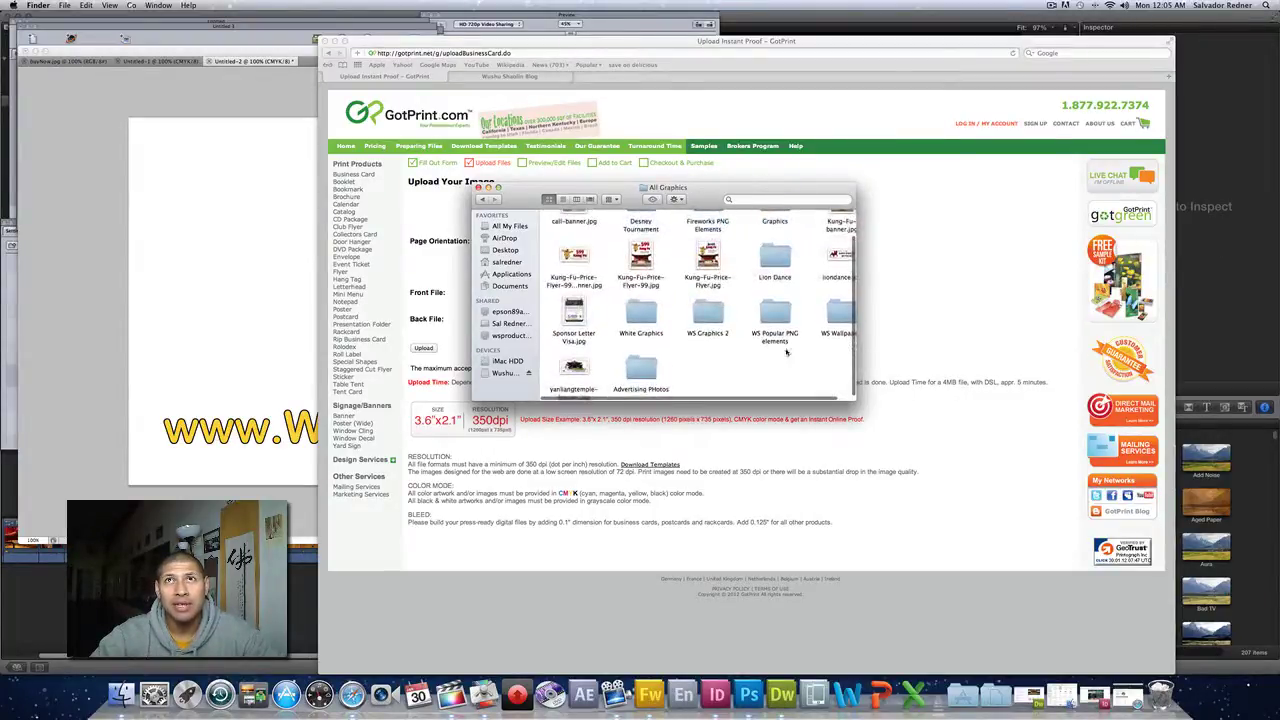
pyautogui.hscroll(2, 798, 344)
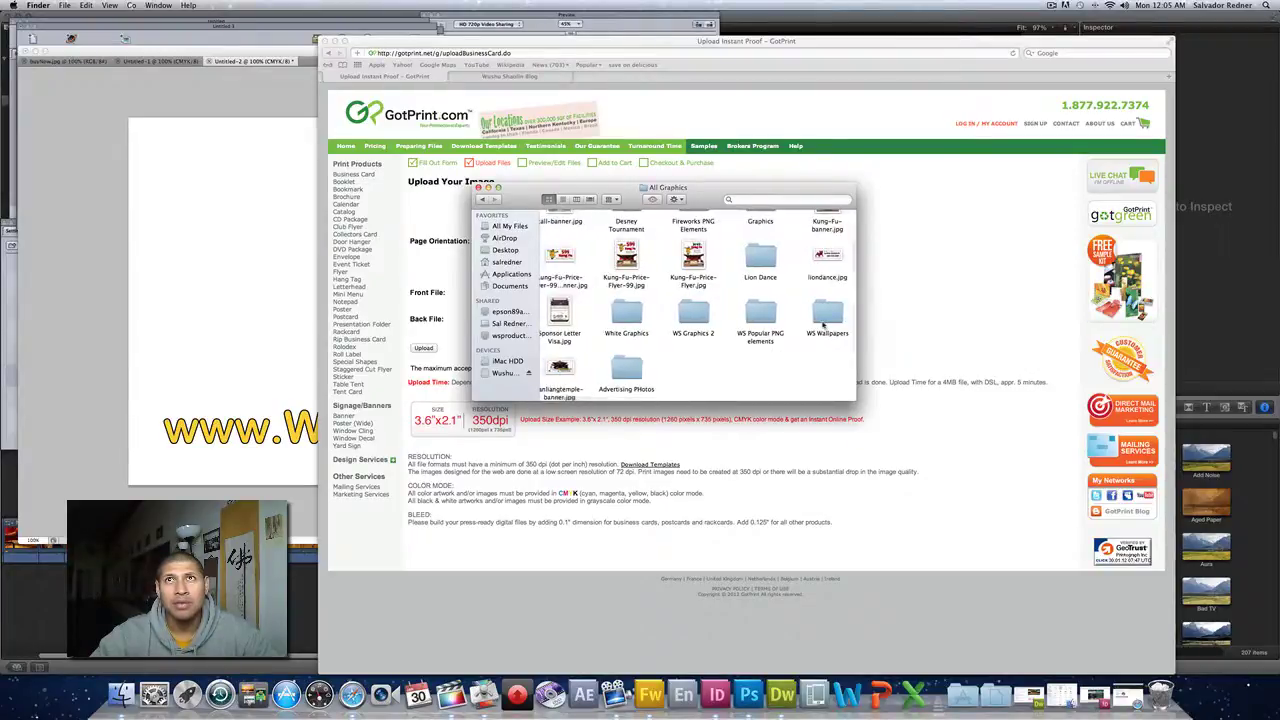
pyautogui.doubleClick(824, 321)
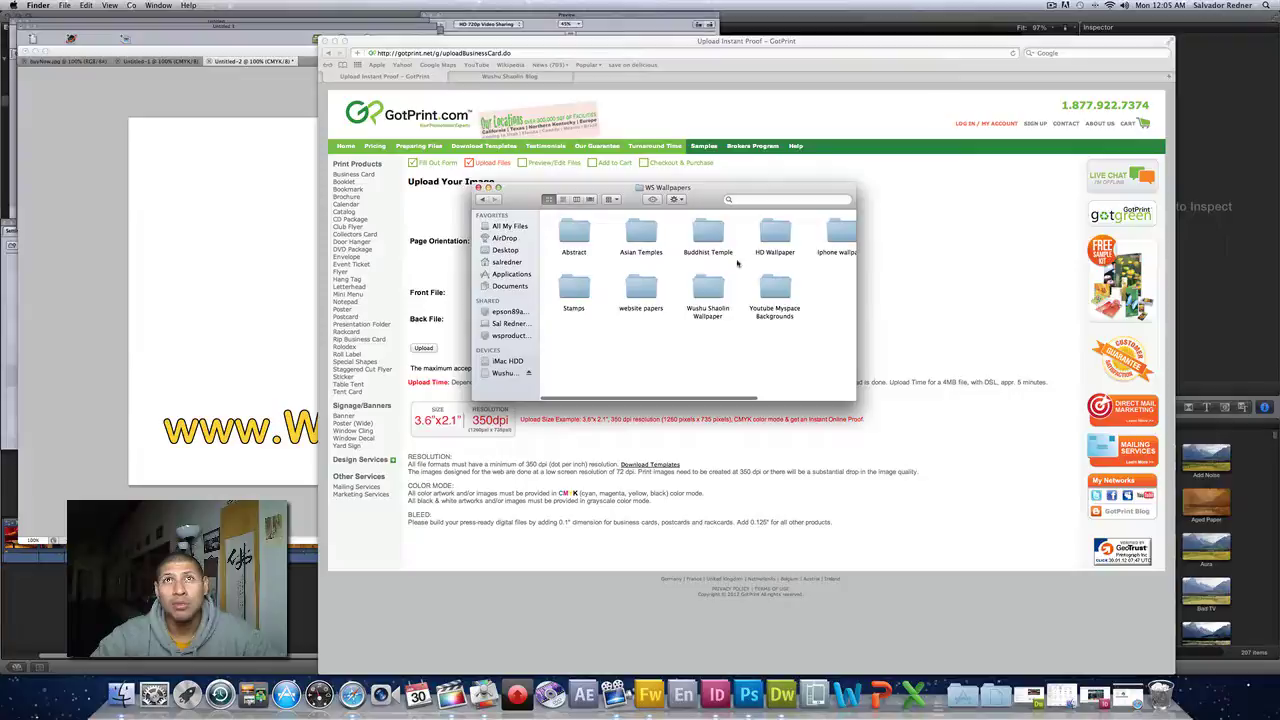
# - Look through the Wushu Shaolin Wallpaper folder for a background image and return to WS Wallpapers
pyautogui.hscroll(3, 737, 263)
pyautogui.hscroll(-2, 737, 263)
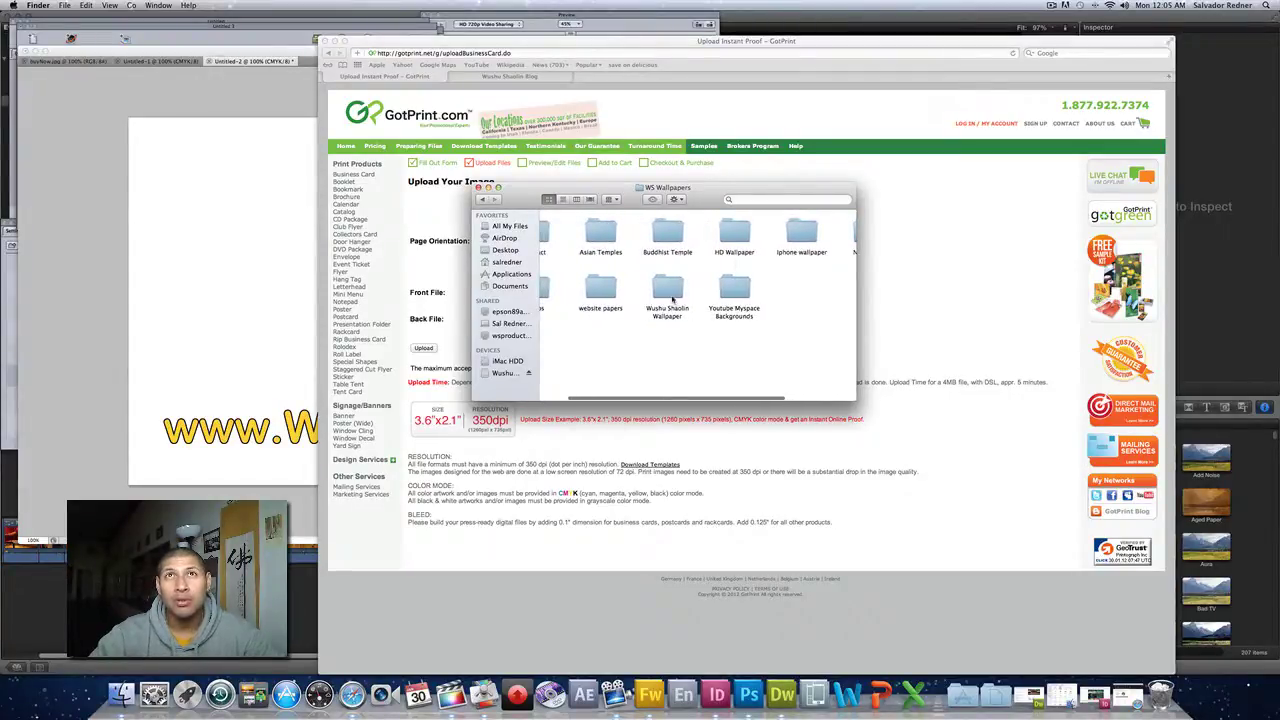
pyautogui.doubleClick(672, 298)
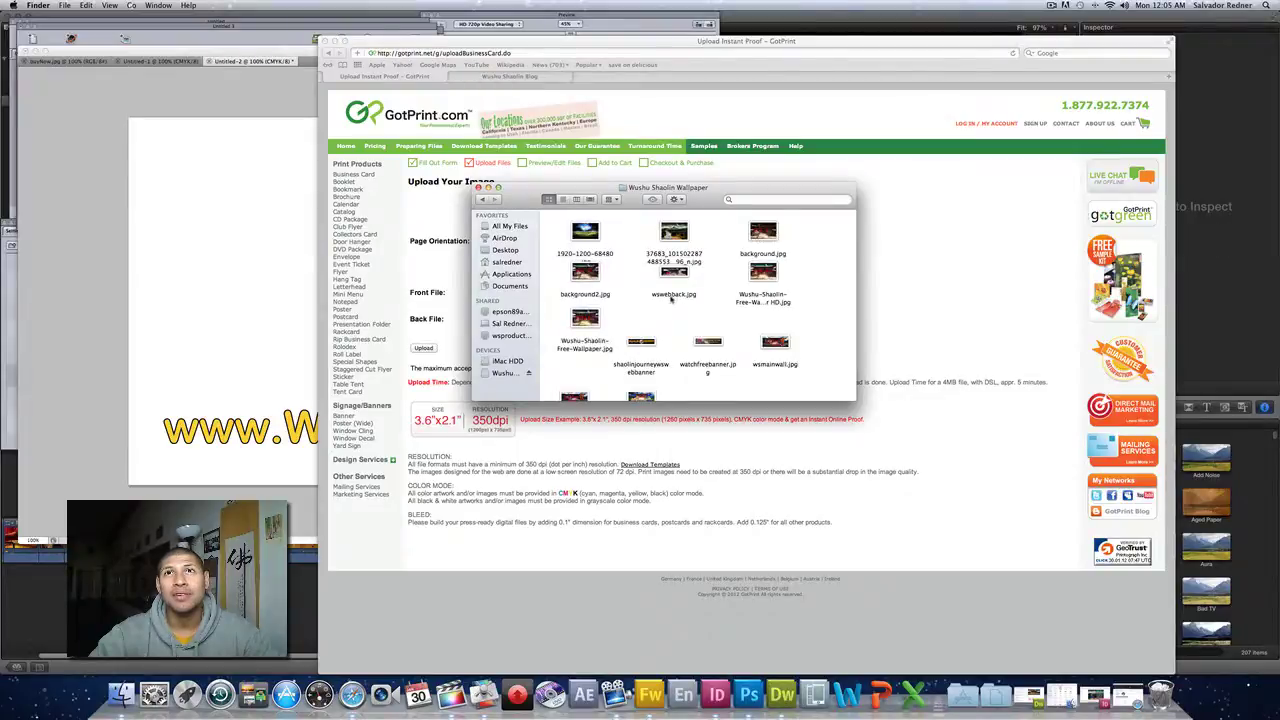
pyautogui.scroll(-2, 672, 312)
pyautogui.click(482, 200)
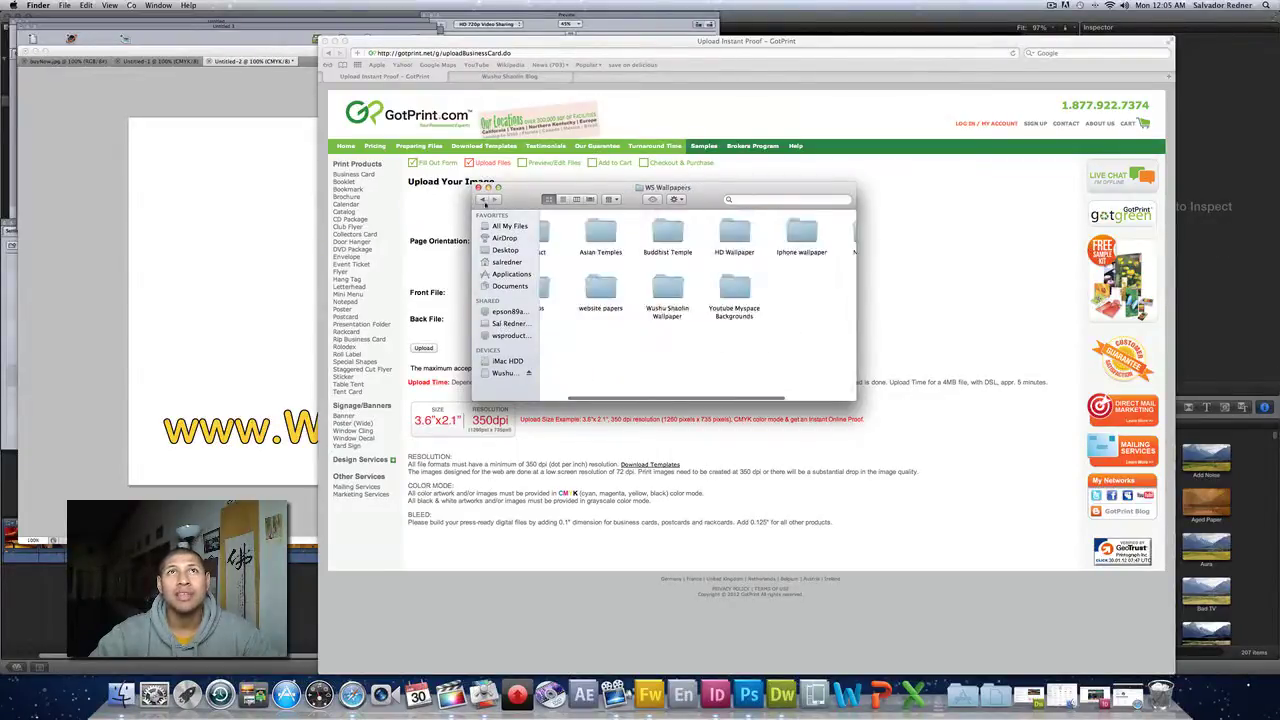
# - Open the Asian Temples folder, preview the Garden of Zen image, and close the preview
pyautogui.hscroll(-3, 654, 285)
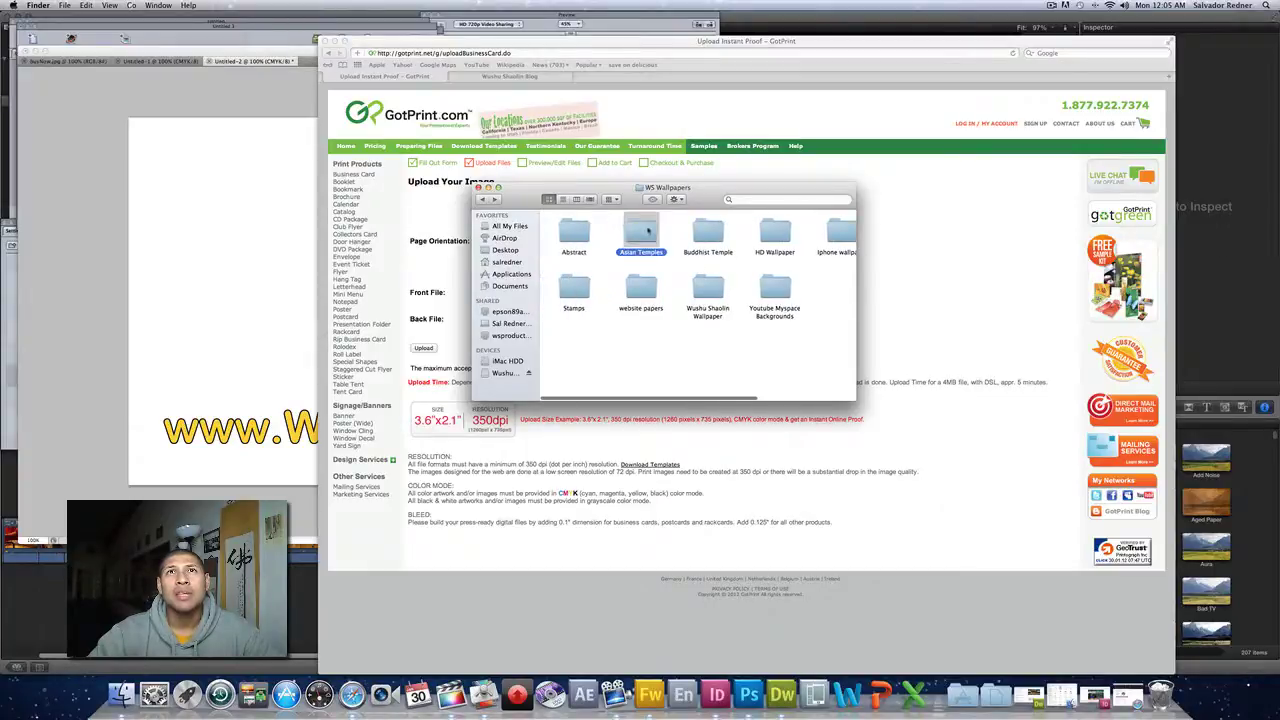
pyautogui.doubleClick(648, 232)
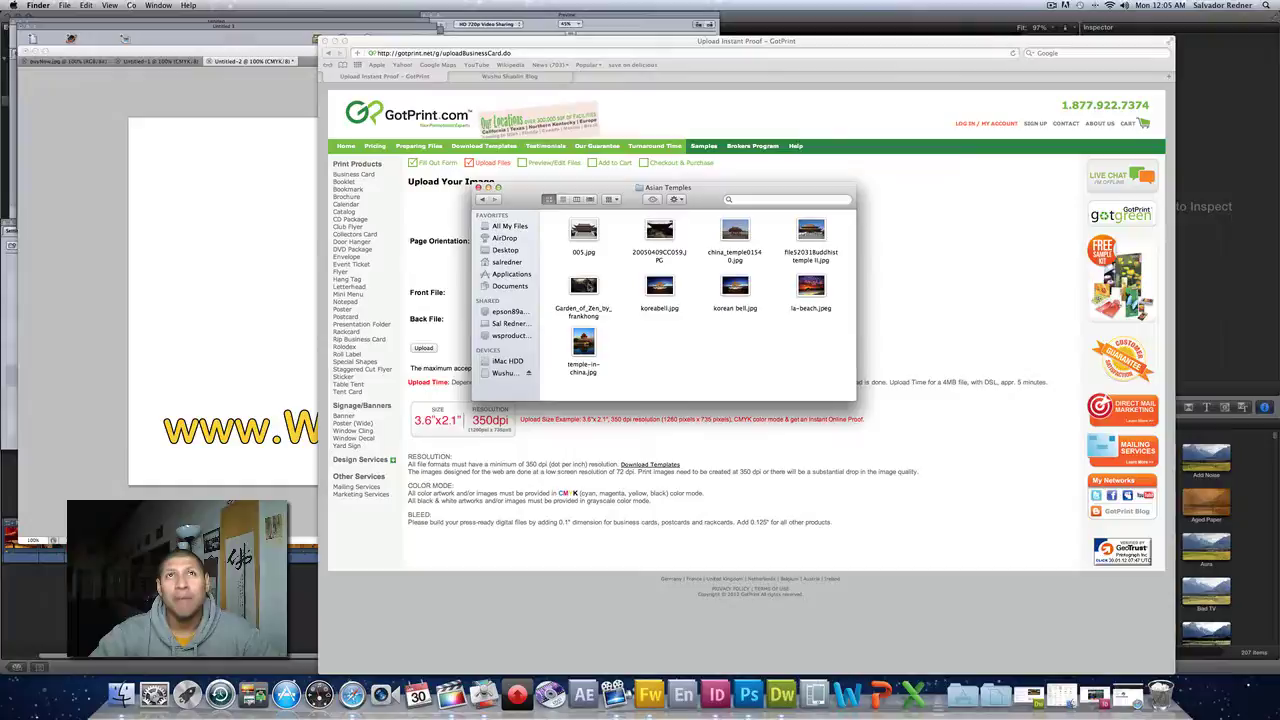
pyautogui.doubleClick(584, 286)
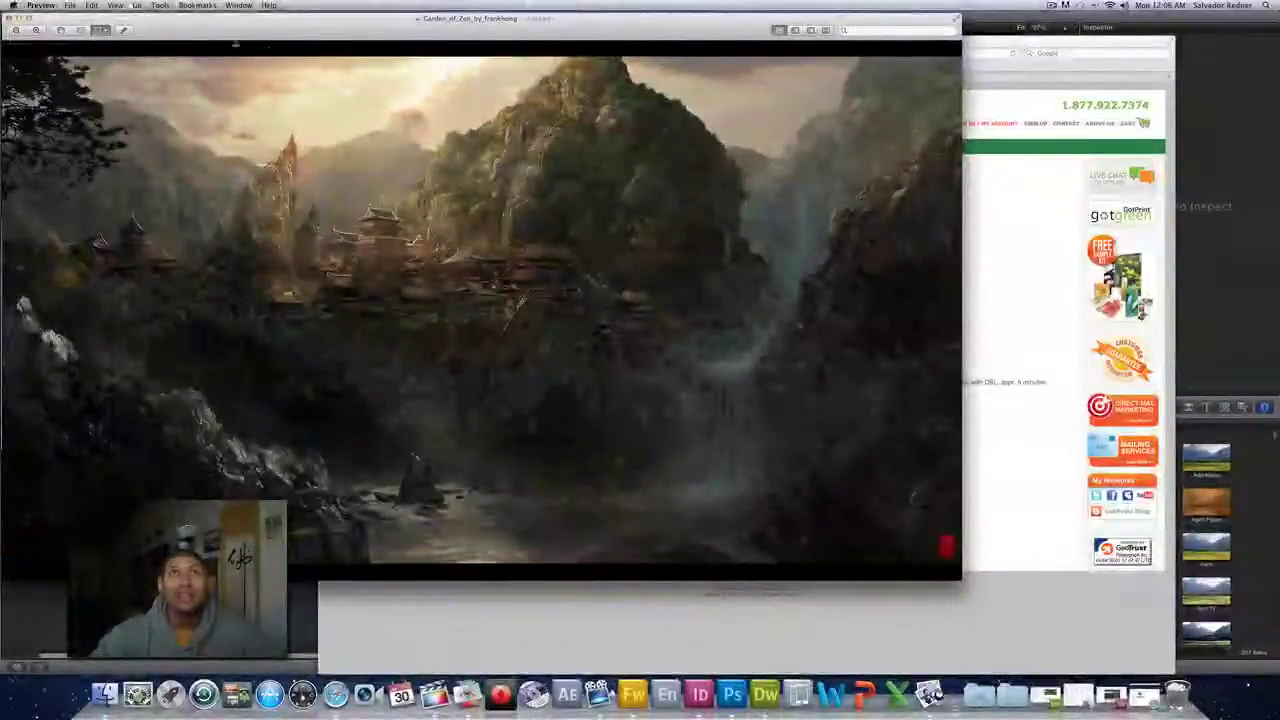
pyautogui.click(10, 20)
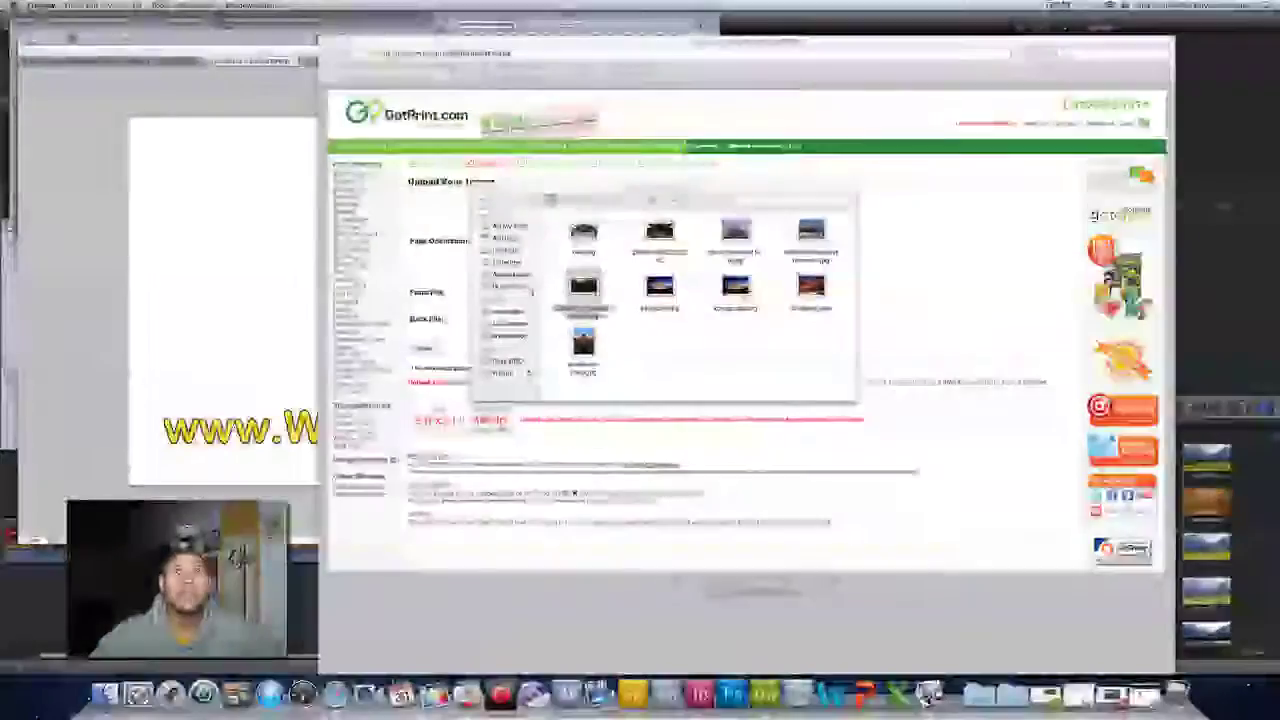
# - Open the Garden of Zen image from the Asian Temples folder in Adobe Photoshop CS5.1
pyautogui.rightClick(585, 286)
pyautogui.moveTo(605, 298)
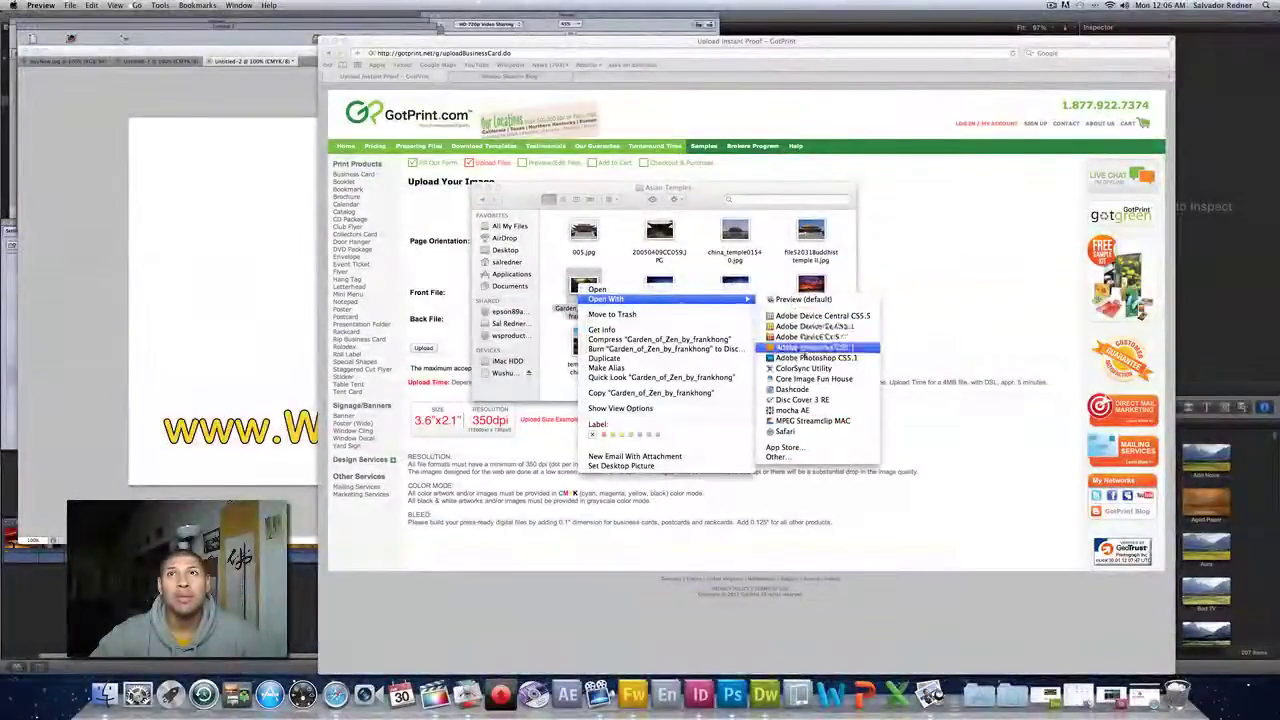
pyautogui.click(810, 358)
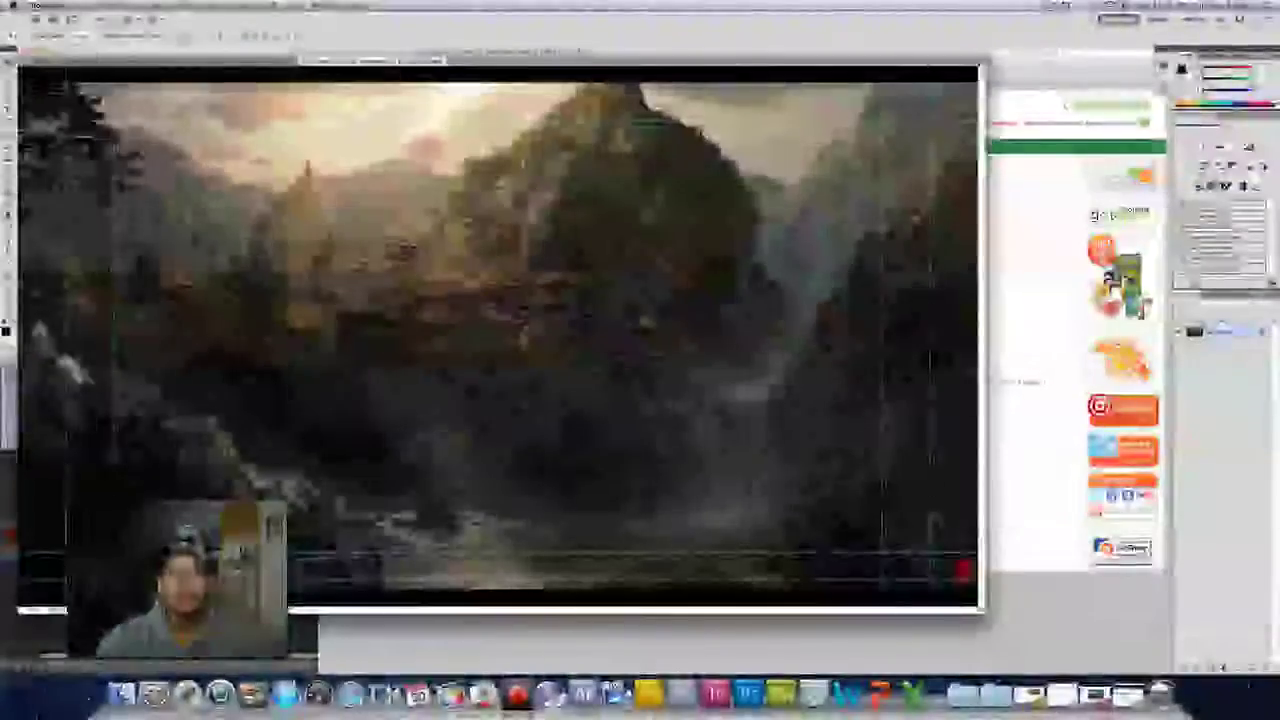
# - Float the landscape image in its own window, copy it onto the business card as a new layer, and reposition it over the card
pyautogui.moveTo(368, 62); pyautogui.dragTo(660, 120)
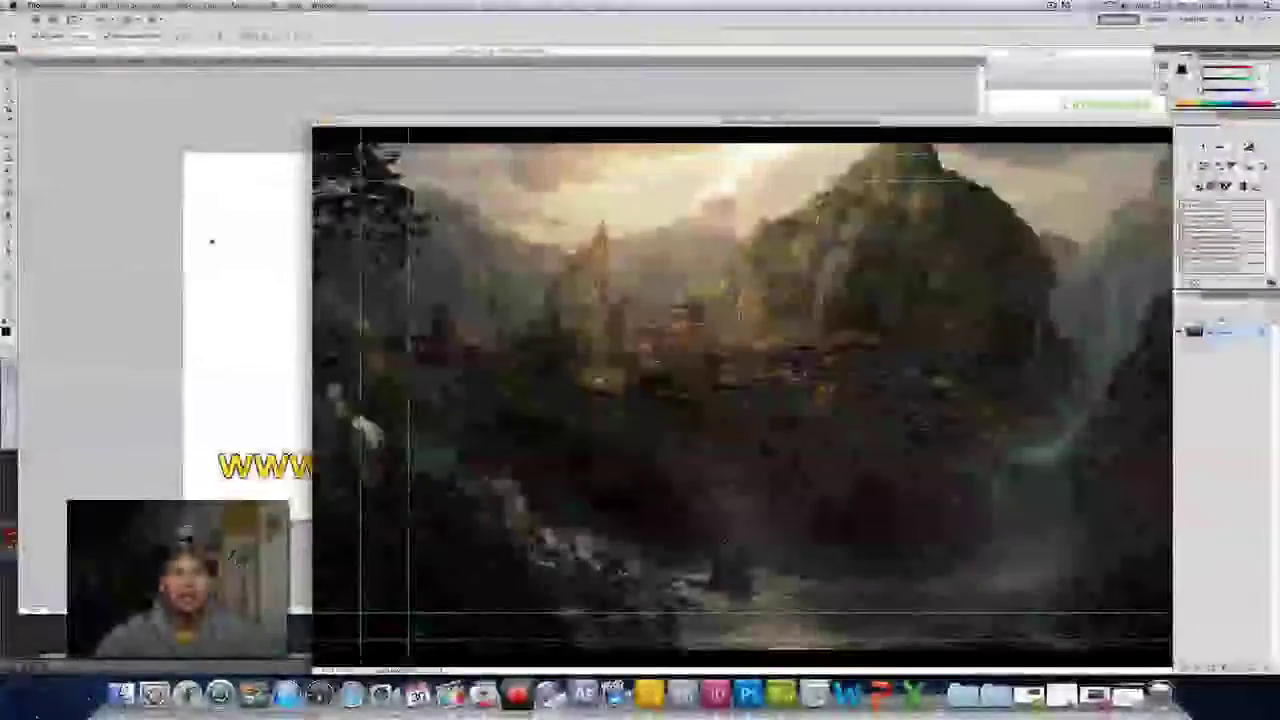
pyautogui.moveTo(212, 241); pyautogui.dragTo(236, 248)
pyautogui.moveTo(700, 290); pyautogui.dragTo(648, 328)
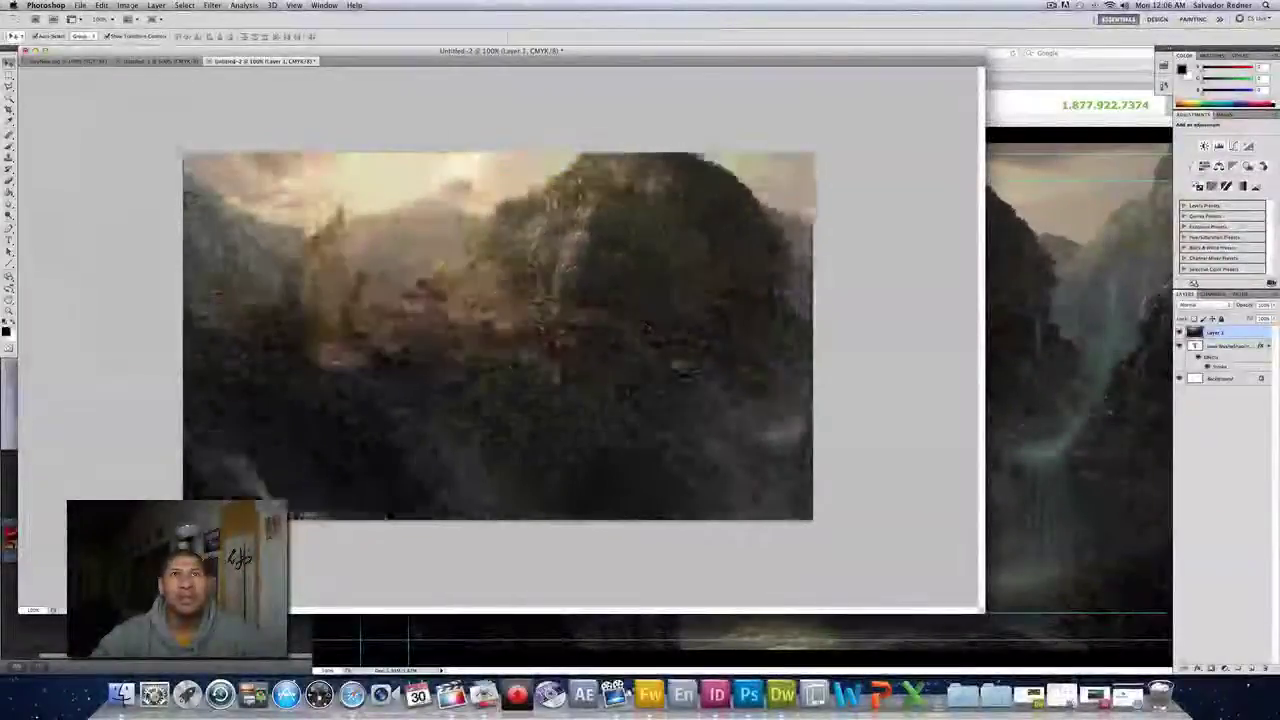
pyautogui.moveTo(540, 320)
pyautogui.mouseDown()
pyautogui.moveTo(566, 346)
pyautogui.moveTo(558, 338)
pyautogui.mouseUp()
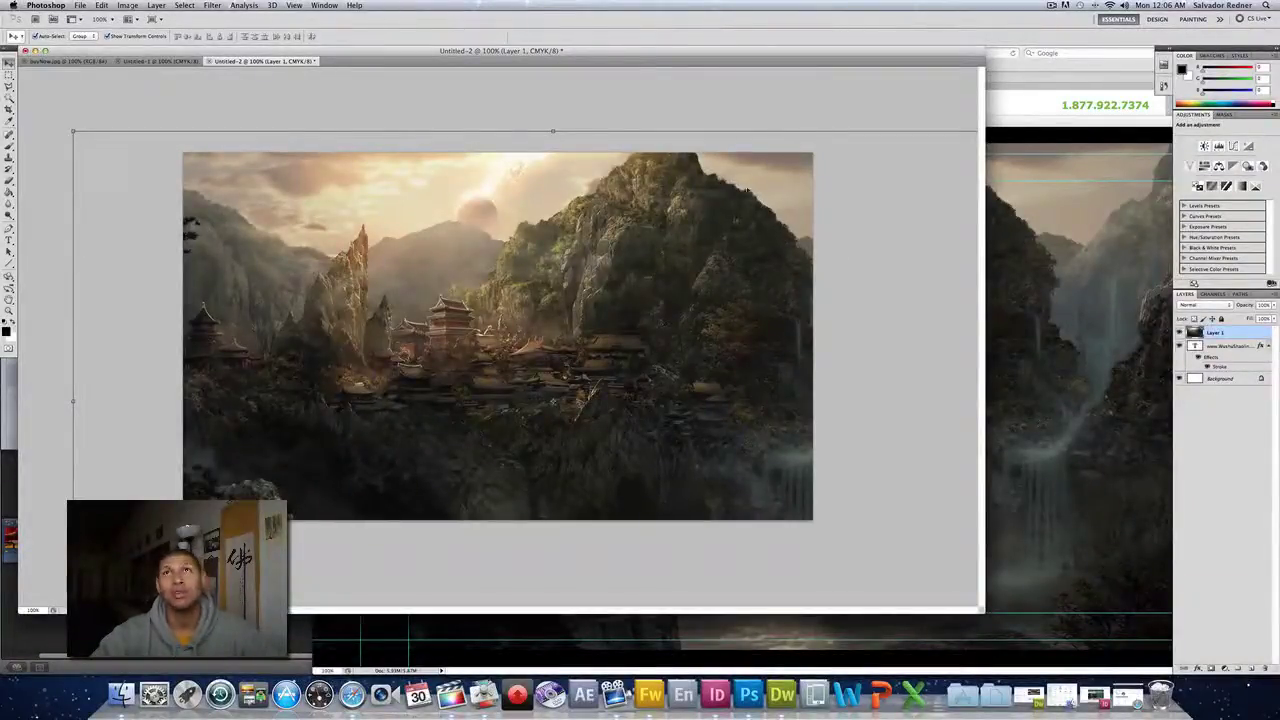
# - Scale the landscape layer down slightly and shift it so the temples and waterfalls fill the whole card
pyautogui.moveTo(75, 132); pyautogui.dragTo(128, 113)
pyautogui.press('Return')
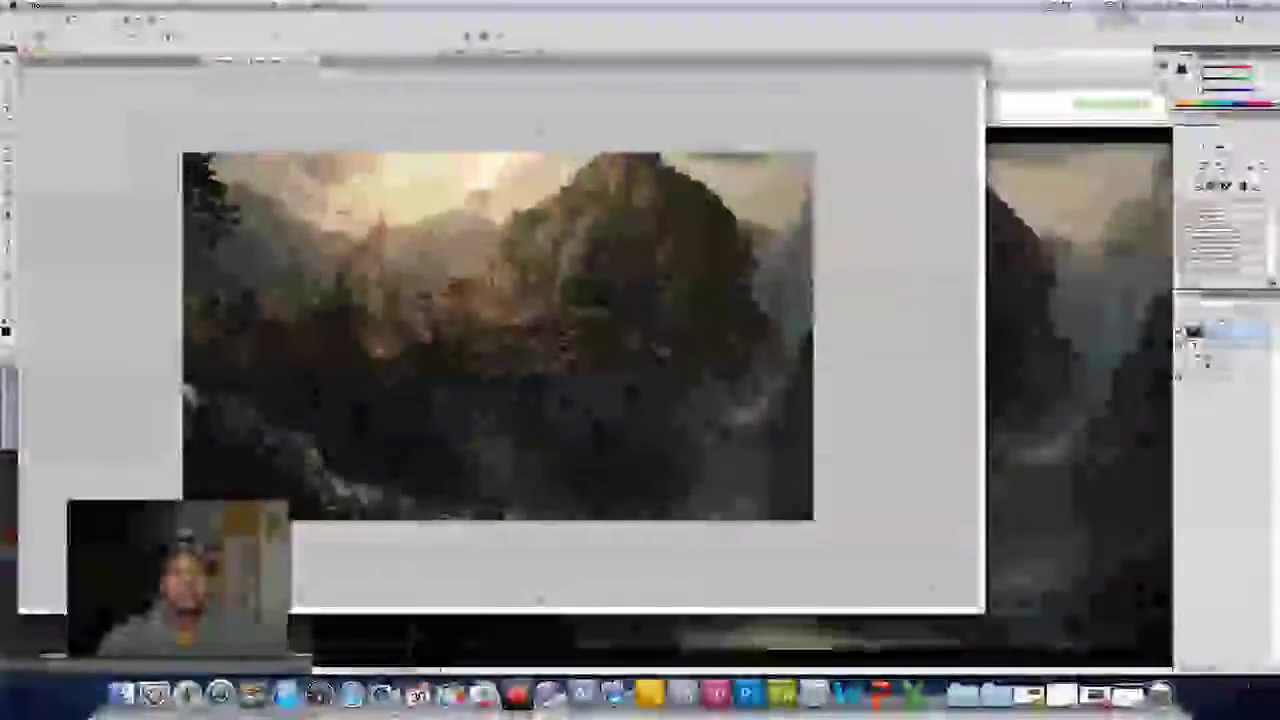
pyautogui.moveTo(561, 352)
pyautogui.mouseDown()
pyautogui.moveTo(570, 338)
pyautogui.moveTo(630, 343)
pyautogui.moveTo(578, 345)
pyautogui.mouseUp()
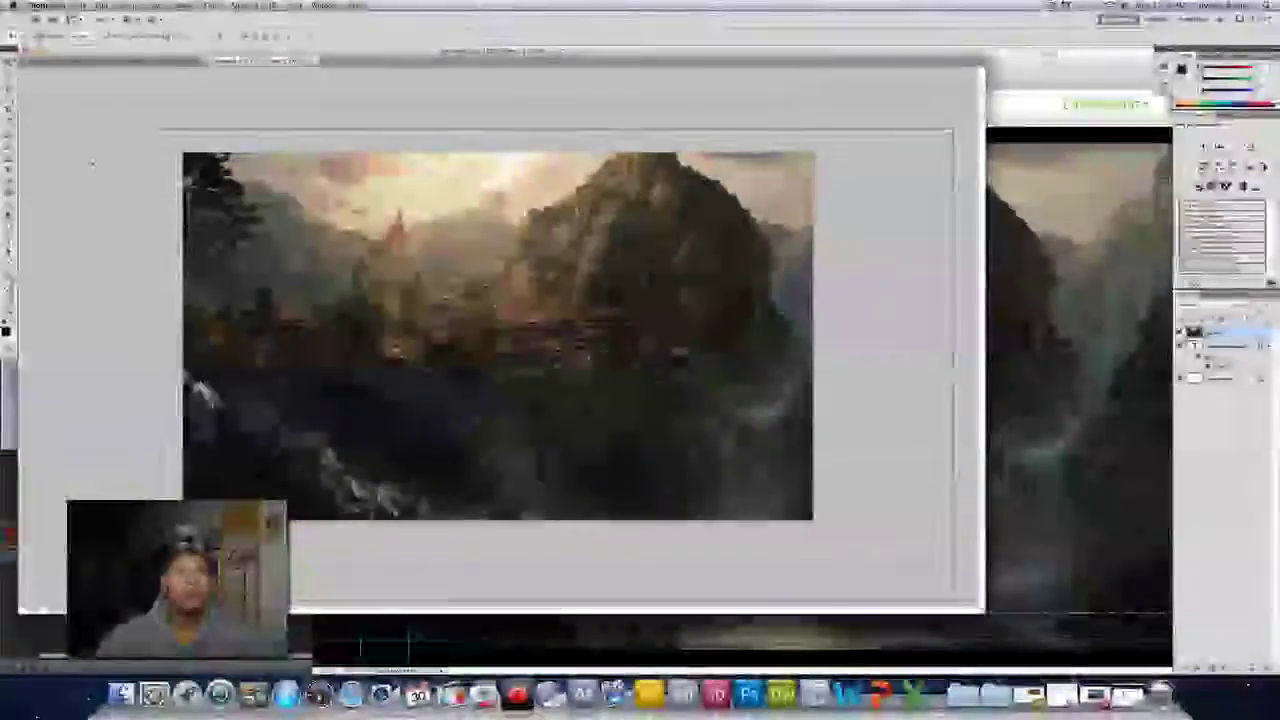
pyautogui.press('Return')
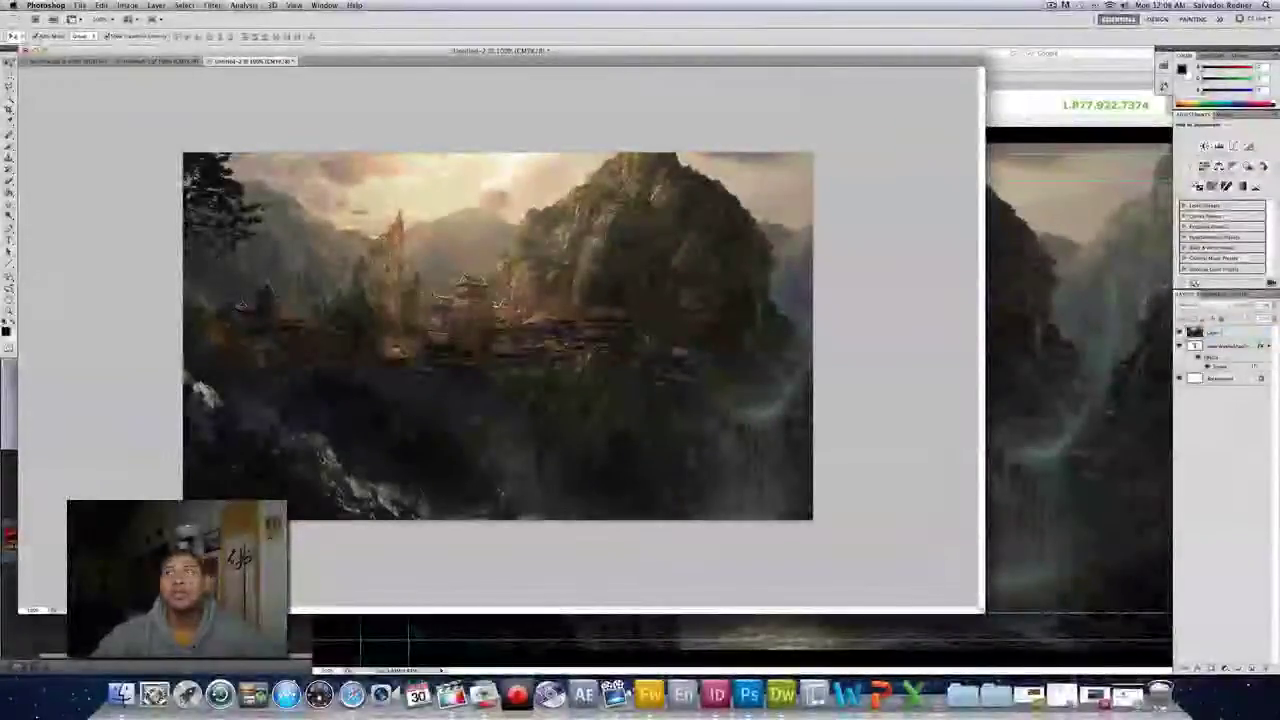
# - Bring the web address layer above the landscape layer and center the text near the card's lower edge
pyautogui.click(1228, 346)
pyautogui.moveTo(1226, 347); pyautogui.dragTo(1217, 328)
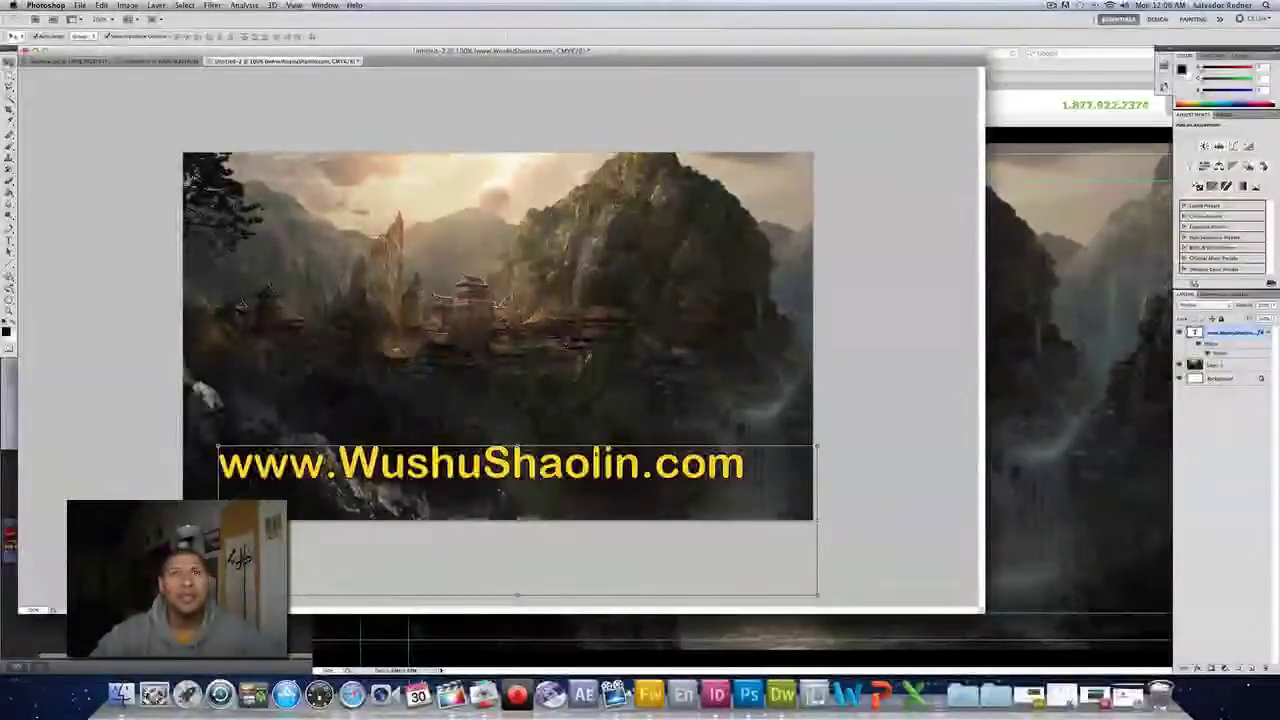
pyautogui.moveTo(596, 453); pyautogui.dragTo(607, 463)
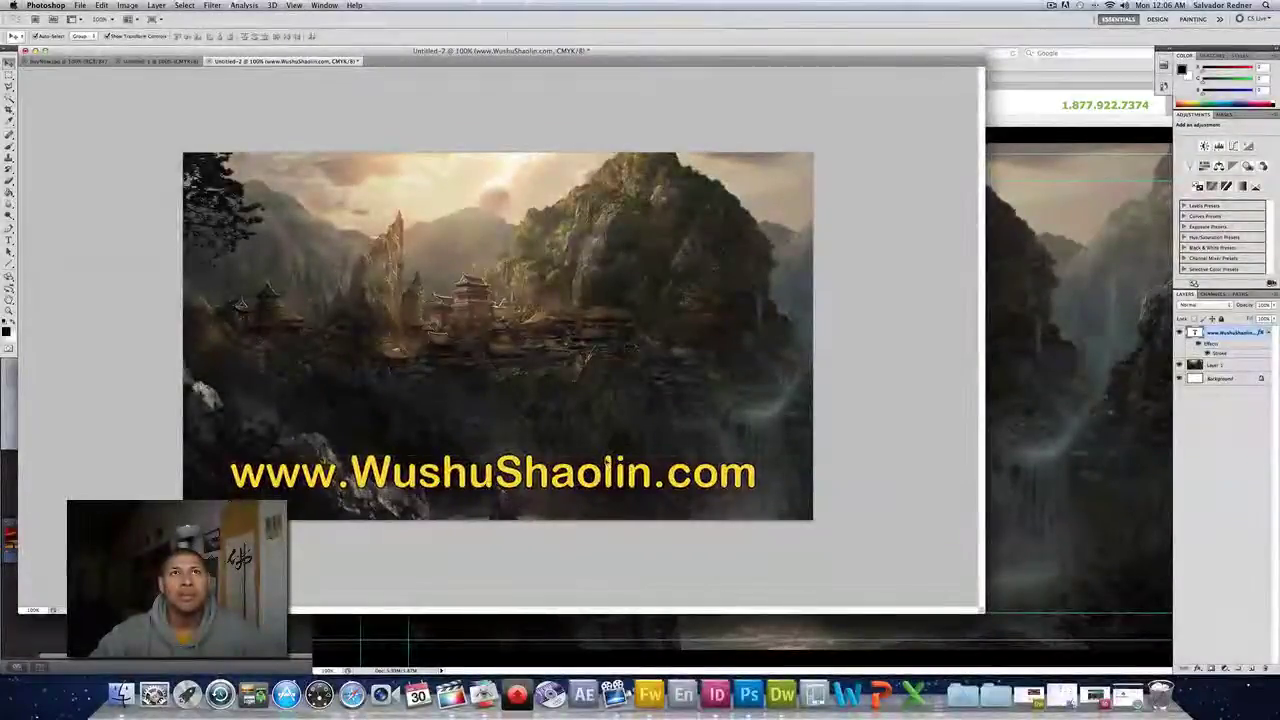
pyautogui.click(720, 352)
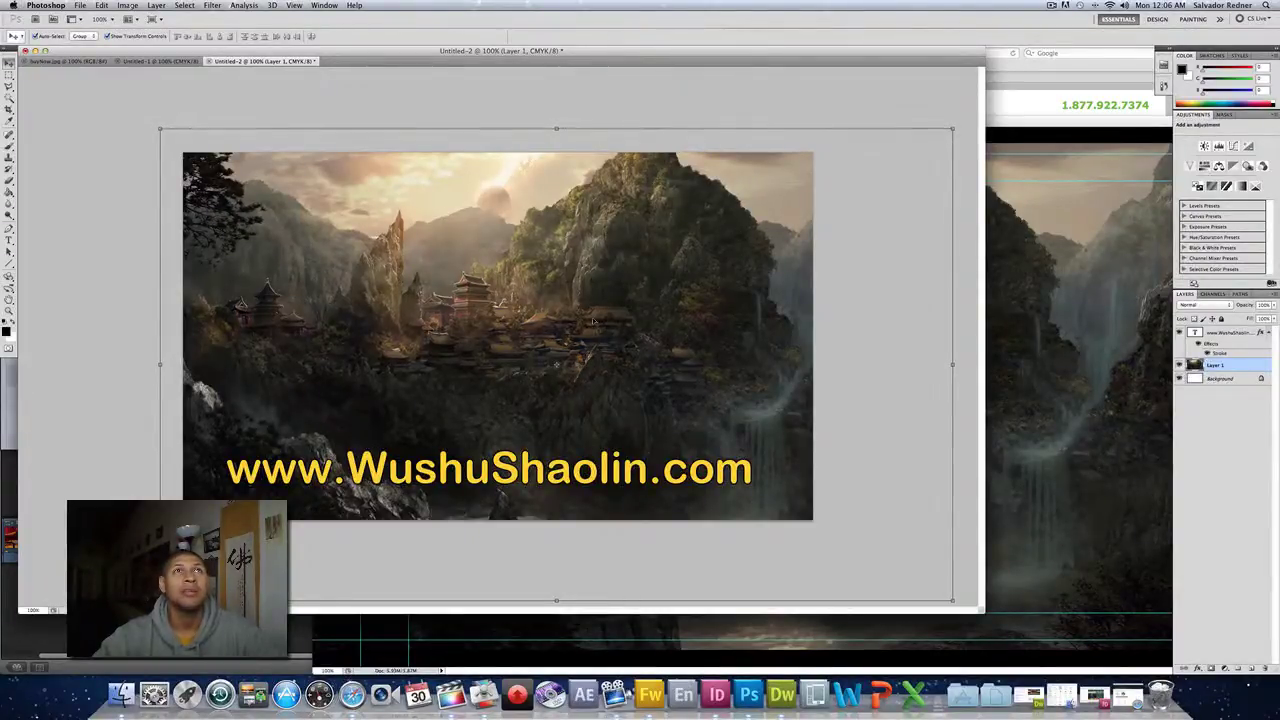
# - Inspect the edges of the cut-out red dragon on its transparent background, from the fringe beneath the jaw up to the head
pyautogui.click(105, 188)
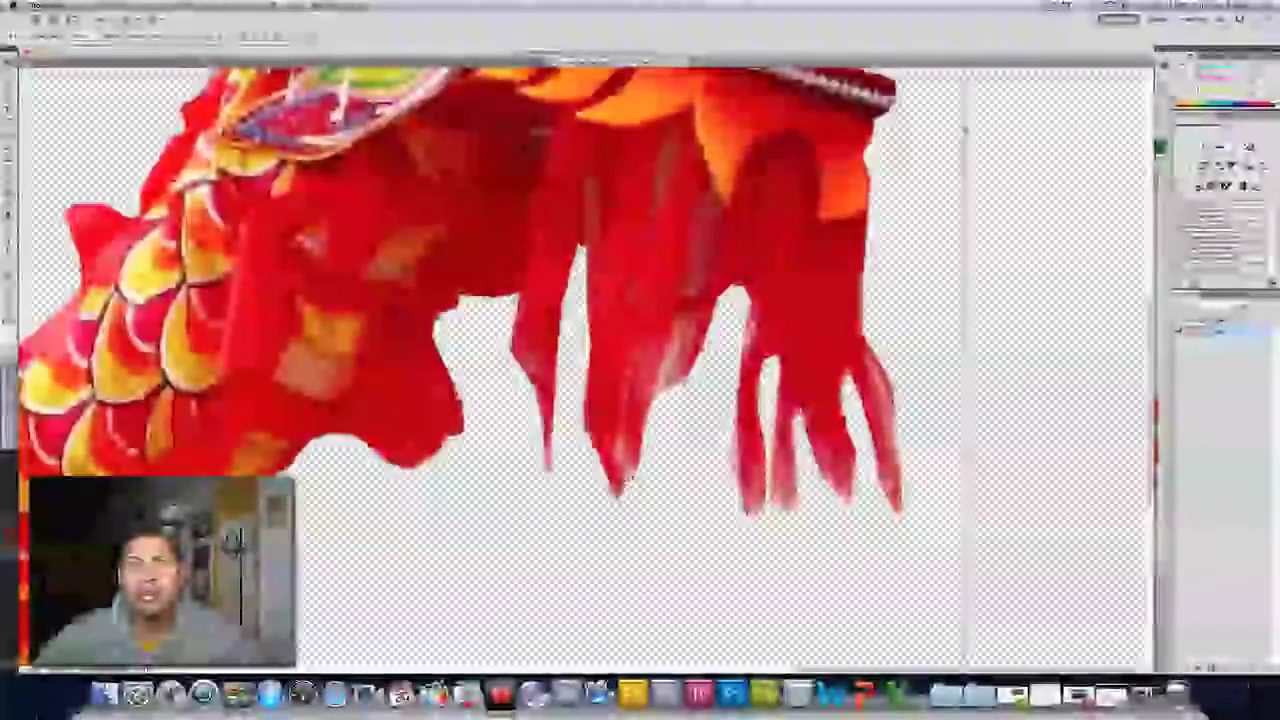
pyautogui.scroll(8, 586, 368)
pyautogui.scroll(1, 586, 368)
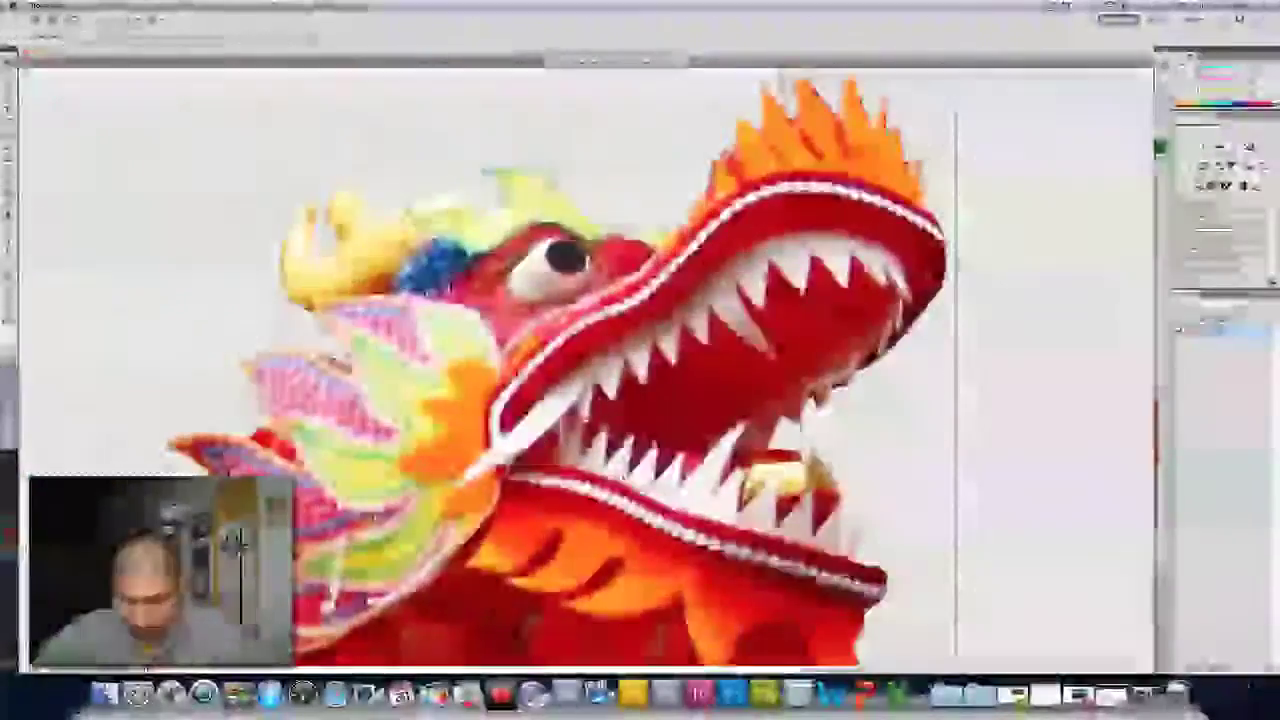
pyautogui.press('super+minus')
pyautogui.press('super+minus')
pyautogui.press('super+minus')
pyautogui.press('super+minus')
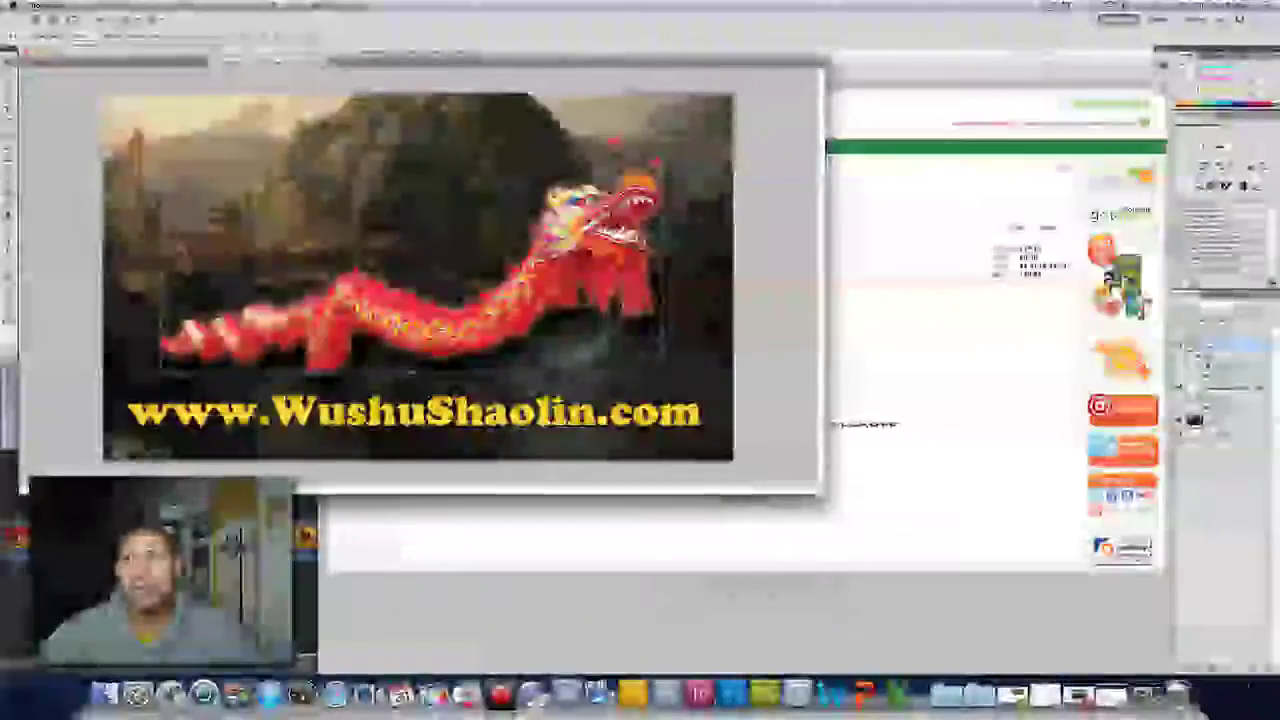
# - Check the layer effects available for the dragon layer, and make the landscape layer visible again behind it
pyautogui.click(1197, 667)
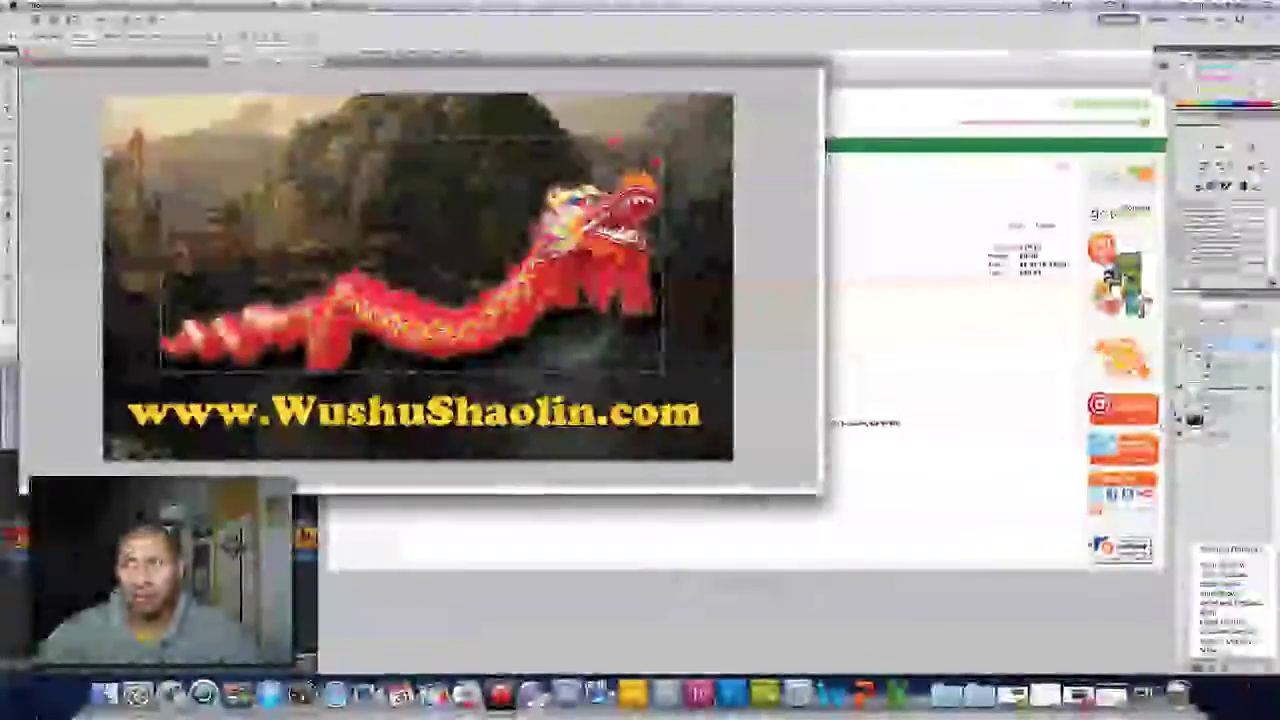
pyautogui.press('Escape')
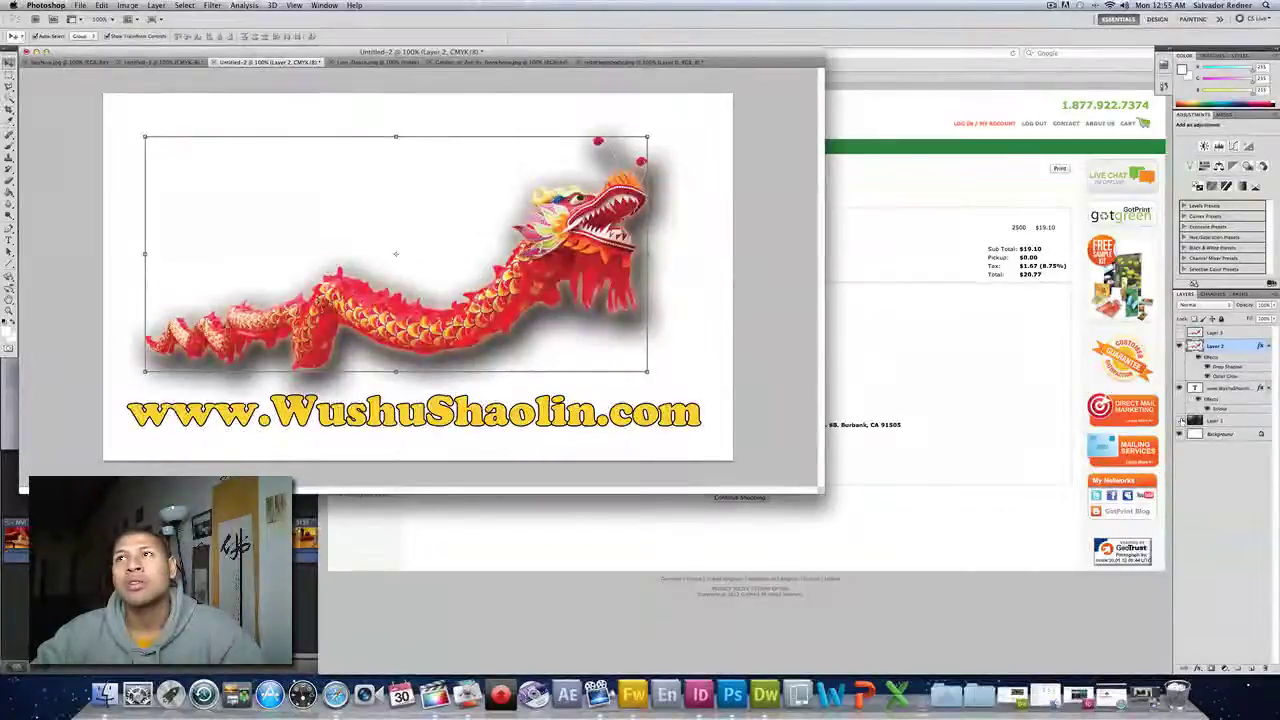
pyautogui.click(1181, 421)
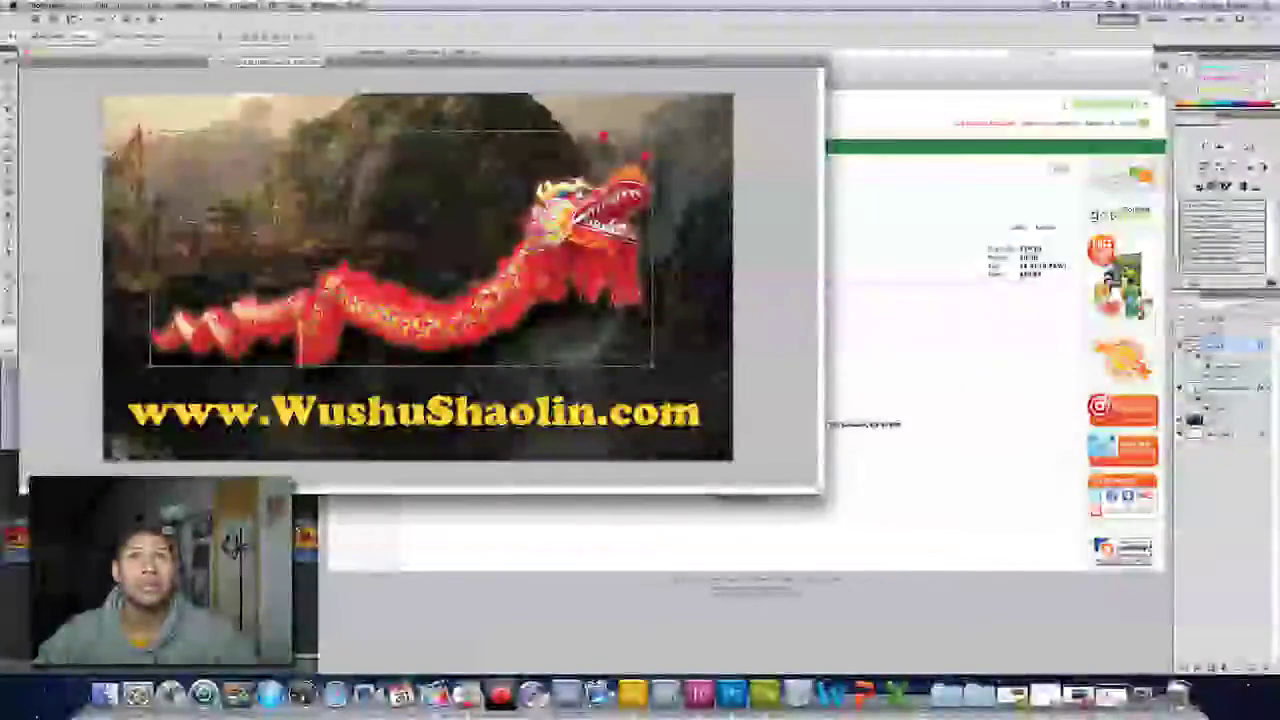
# - Nudge the dragon slightly down and to the left so it sits just above the web address on the card
pyautogui.press('Down')
pyautogui.press('Down')
pyautogui.press('Down')
pyautogui.press('Left')
pyautogui.press('Left')
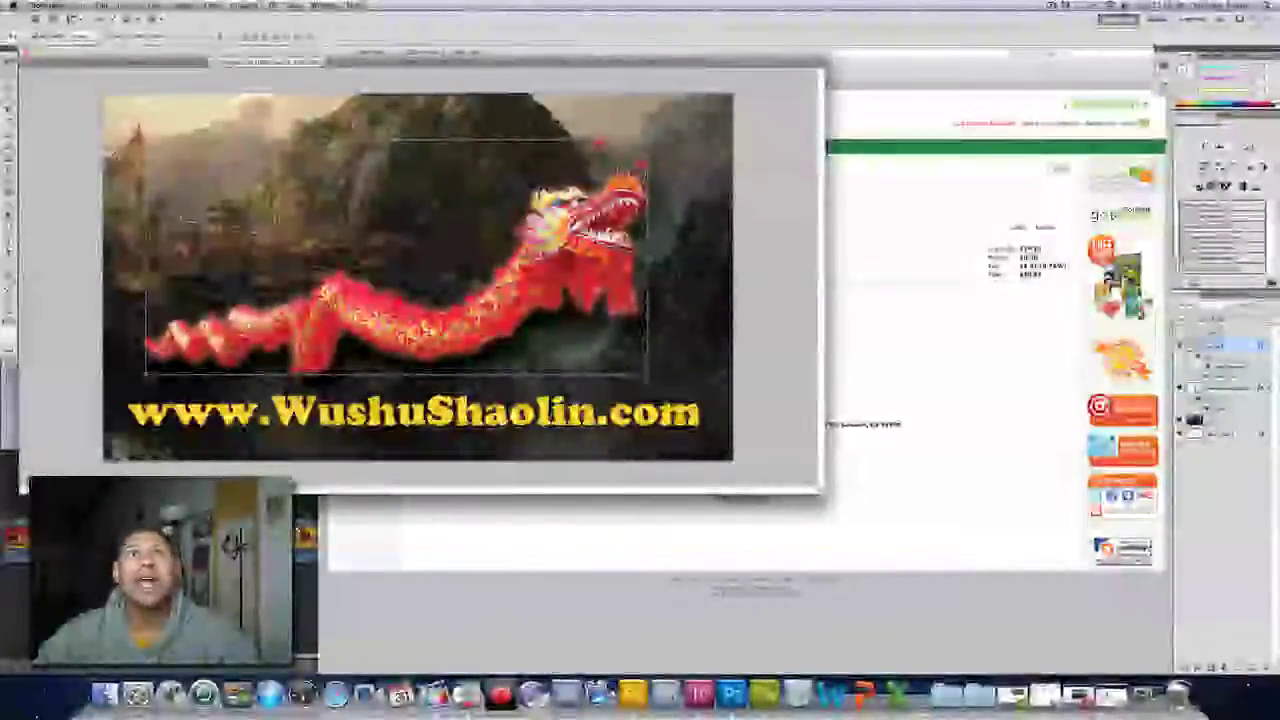
pyautogui.press('Up')
pyautogui.press('Up')
pyautogui.press('Up')
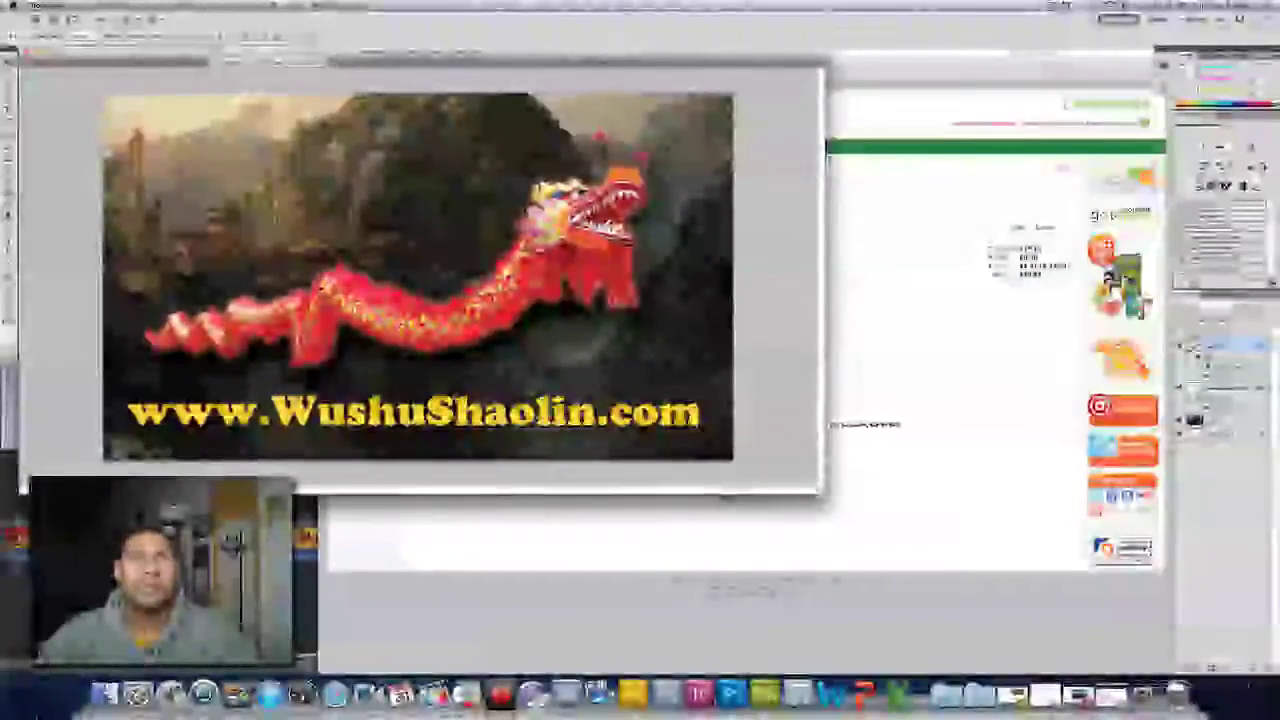
pyautogui.press('Down')
pyautogui.press('Down')
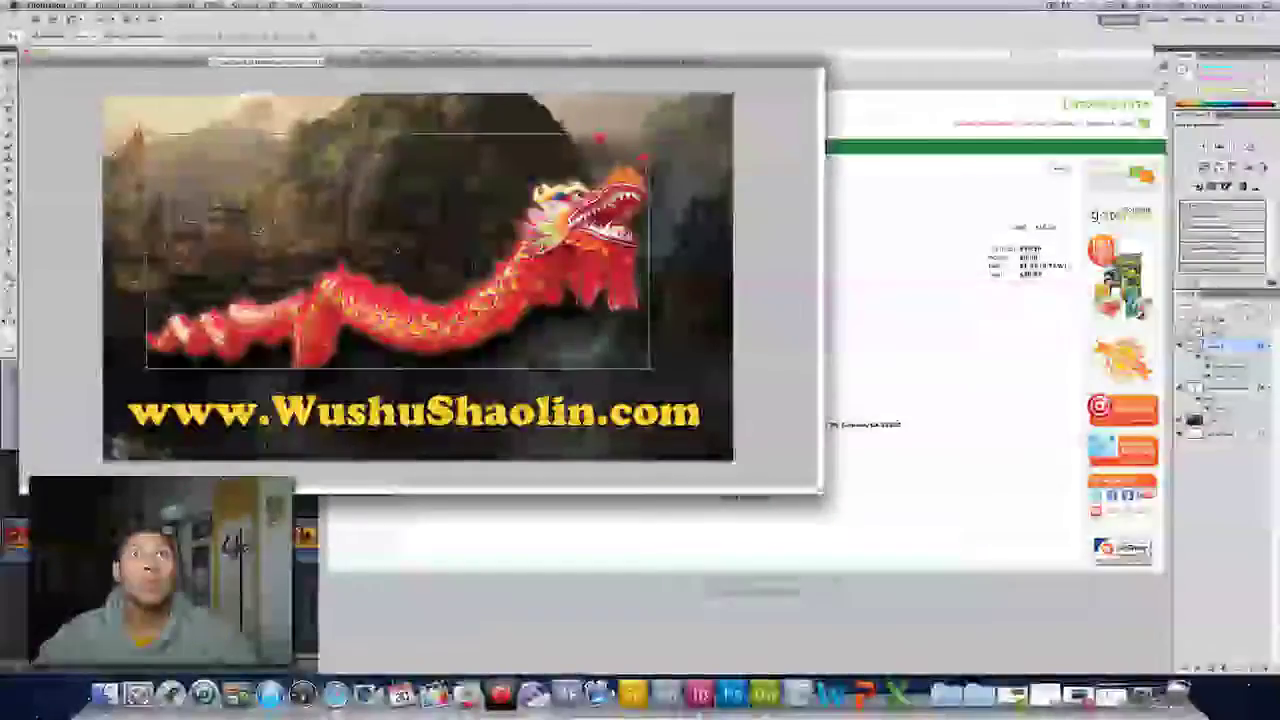
# - Preview different areas of the card in Save for Web & Devices, review the file format choices, and close the preview
pyautogui.click(83, 6)
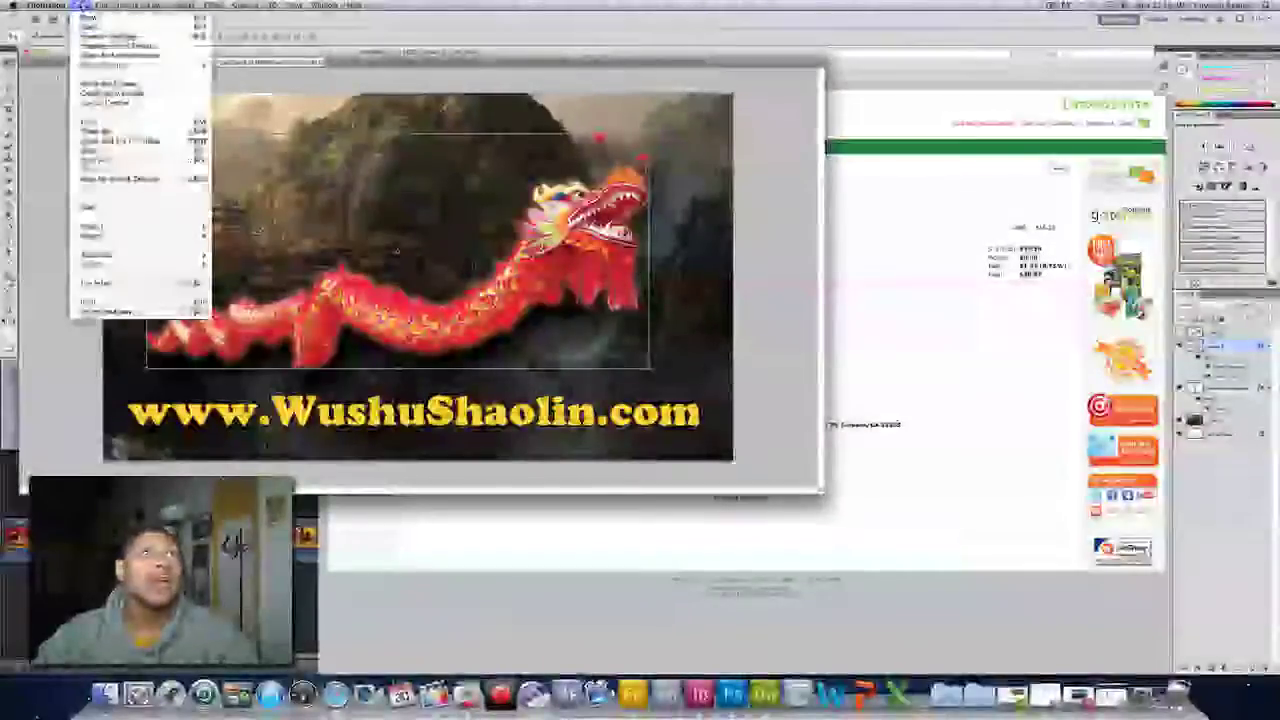
pyautogui.click(120, 178)
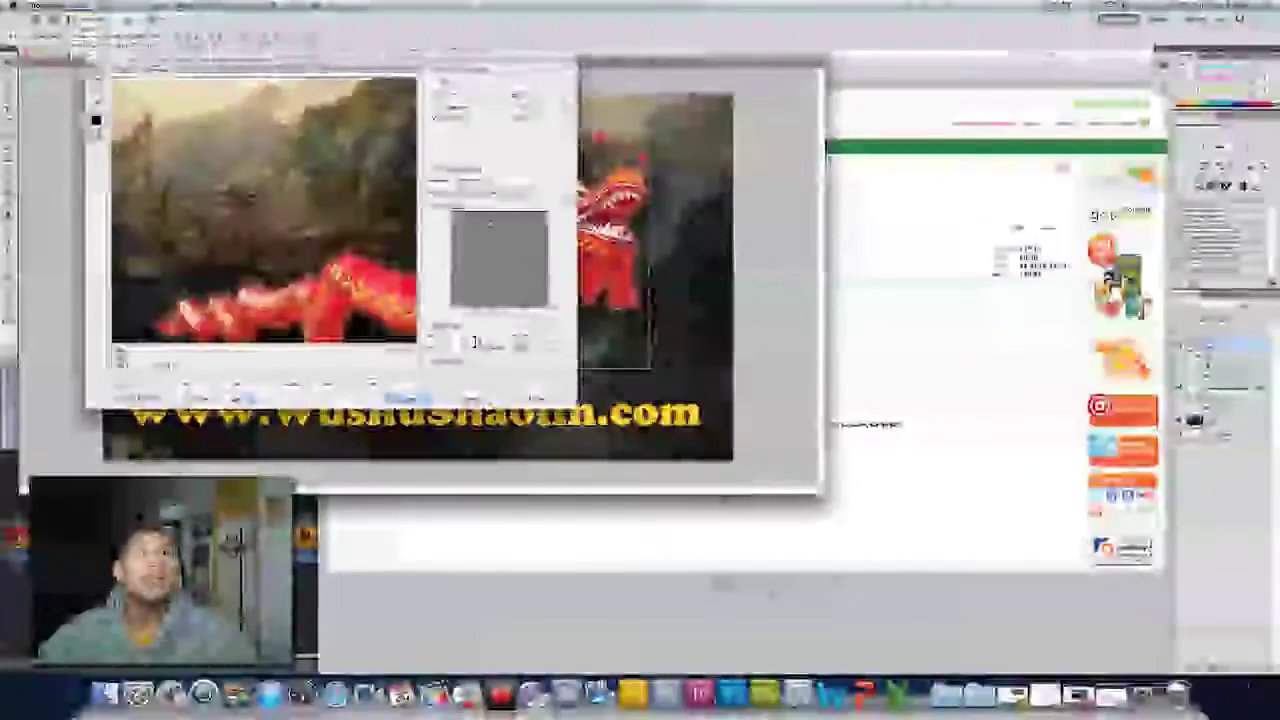
pyautogui.moveTo(334, 231); pyautogui.dragTo(196, 171)
pyautogui.moveTo(284, 103); pyautogui.dragTo(181, 72)
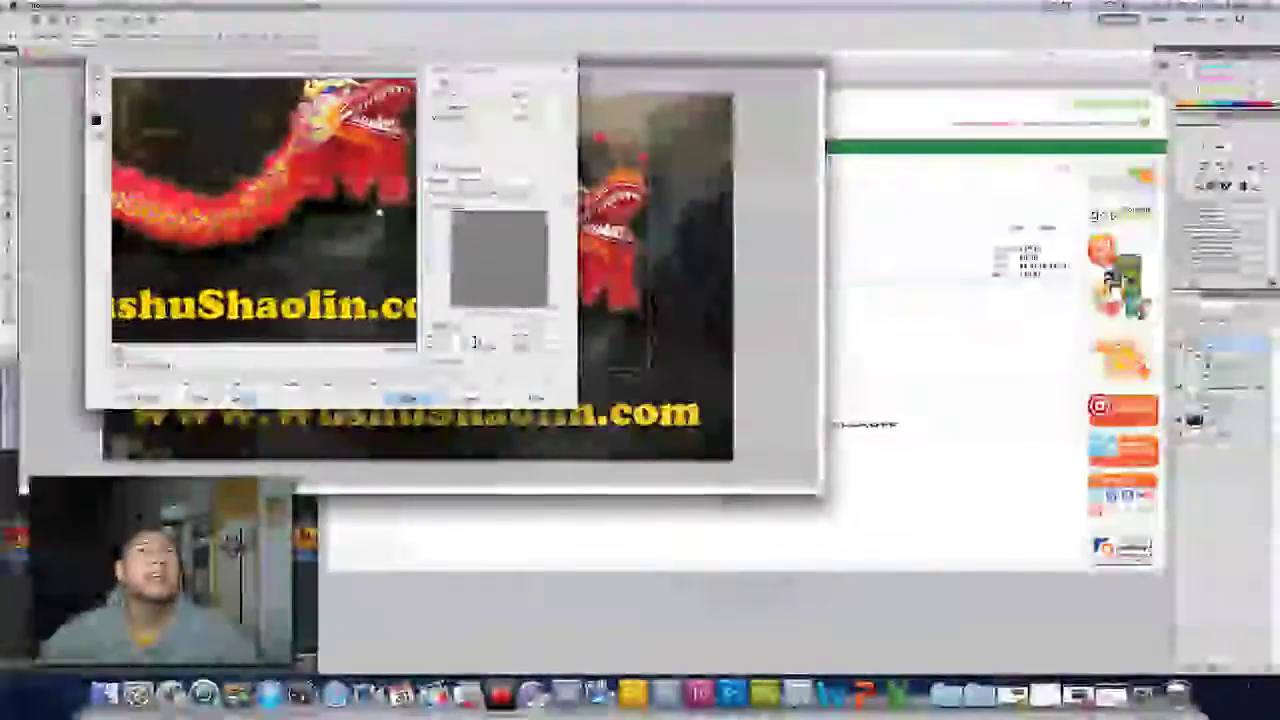
pyautogui.moveTo(380, 214); pyautogui.dragTo(218, 268)
pyautogui.click(465, 82)
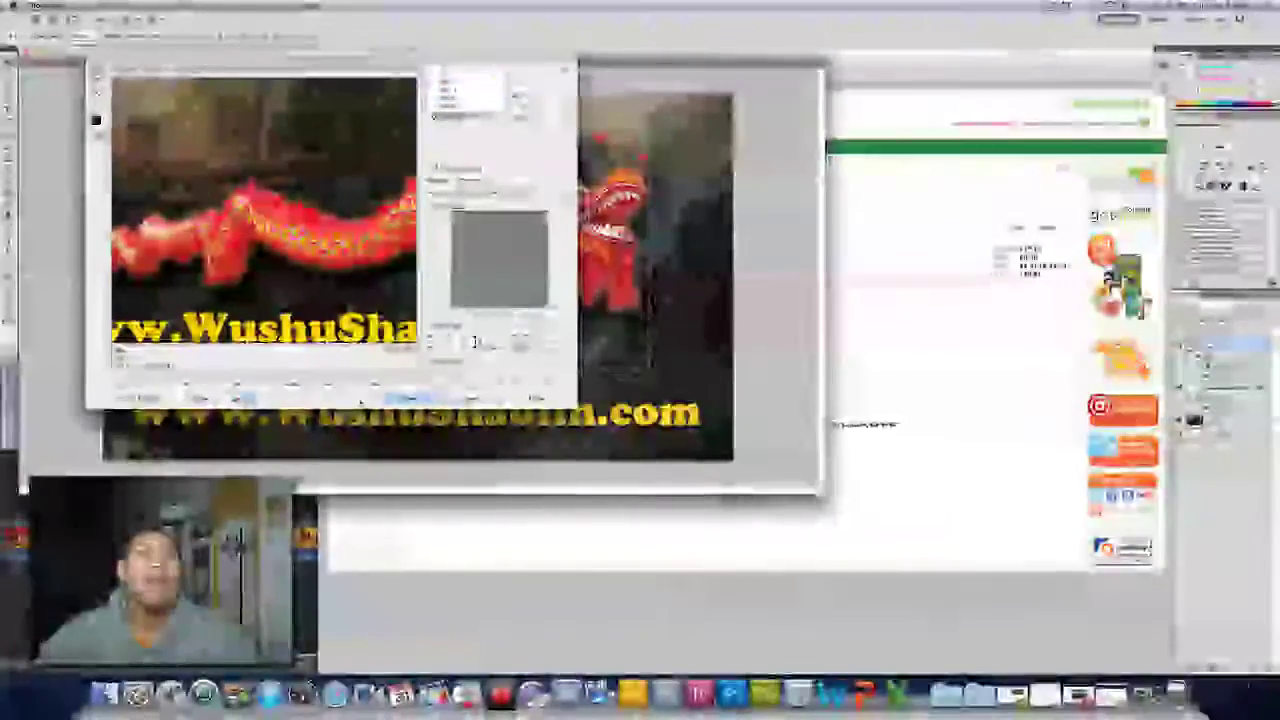
pyautogui.click(460, 82)
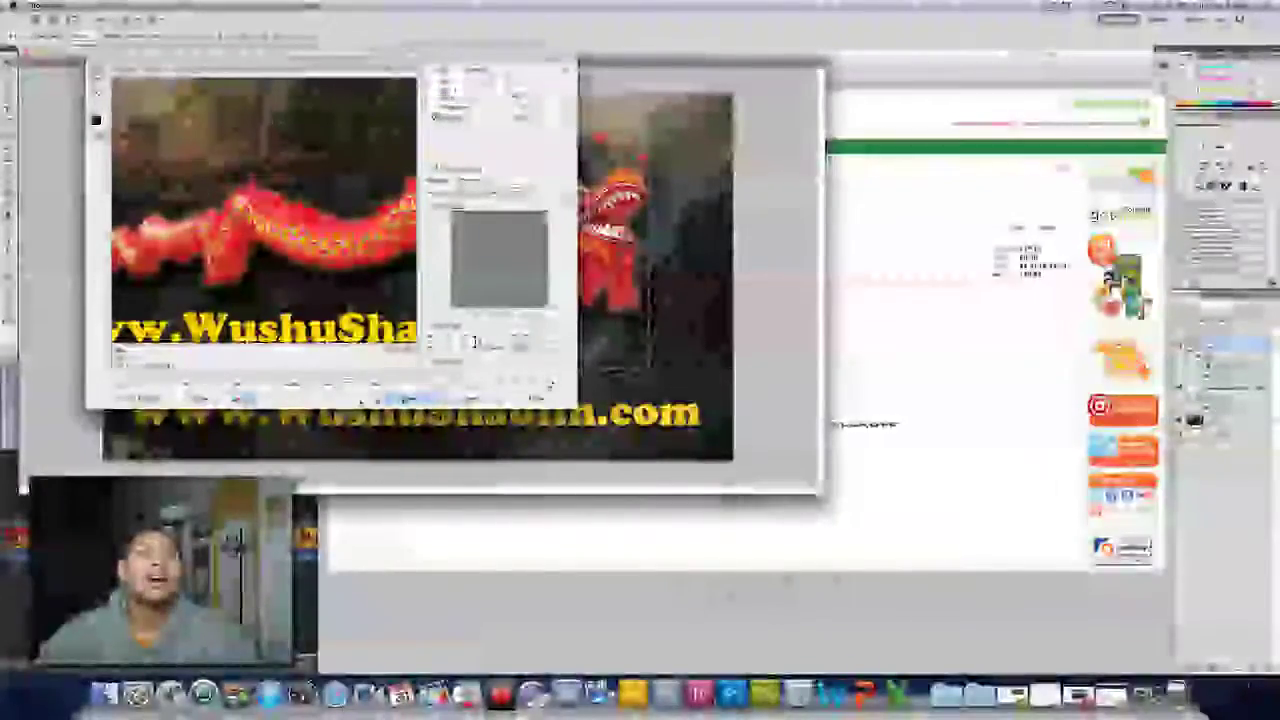
pyautogui.click(536, 398)
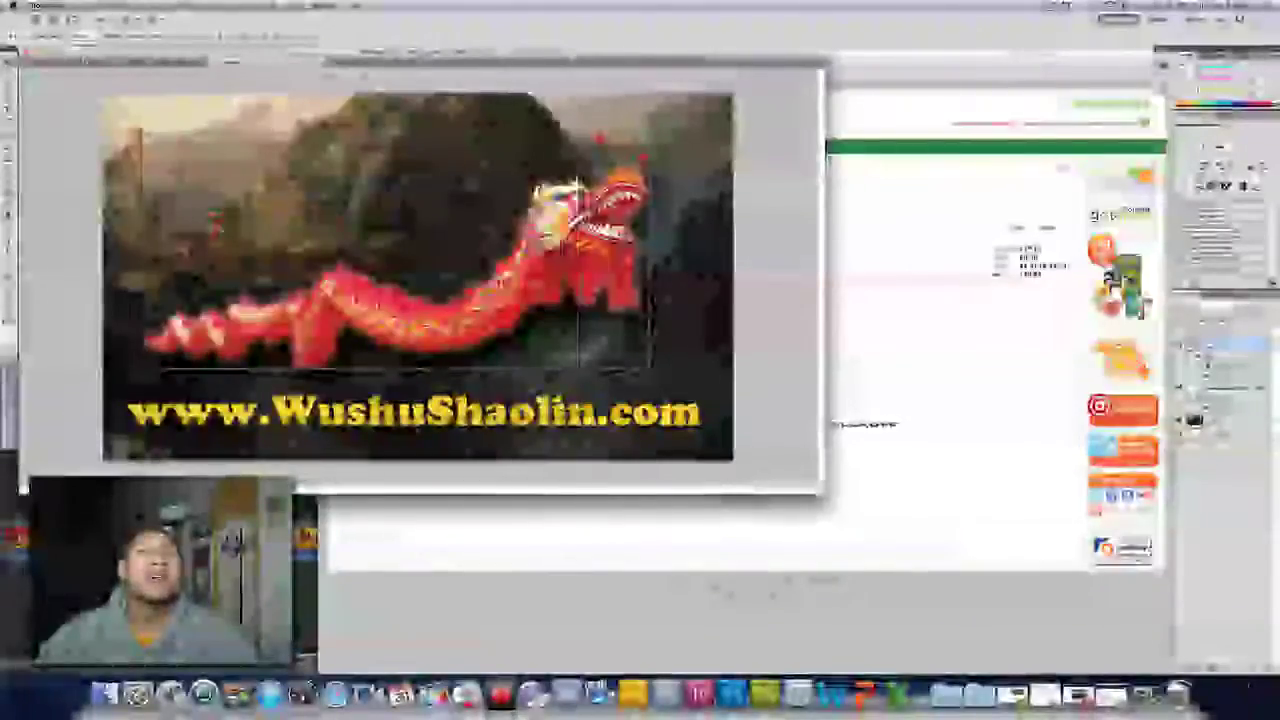
# - Switch to the browser and open the business card ordering page on GotPrint.com
pyautogui.press('super+Tab')
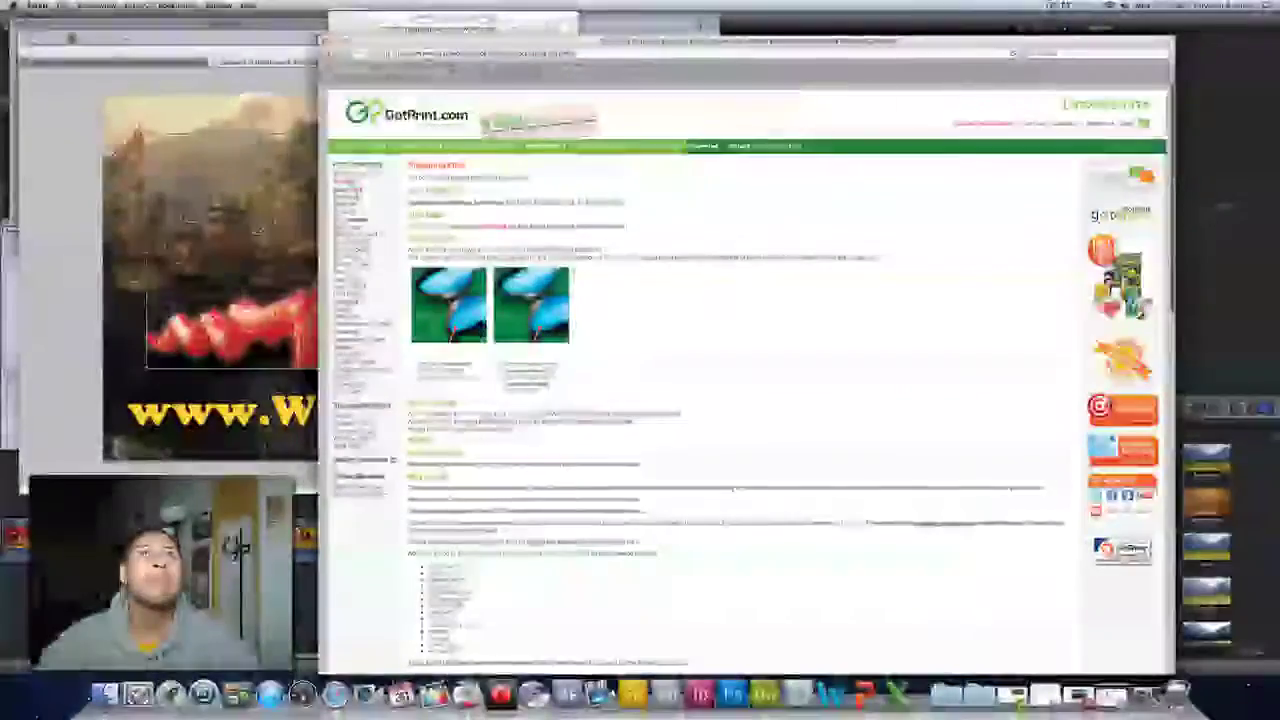
pyautogui.click(350, 176)
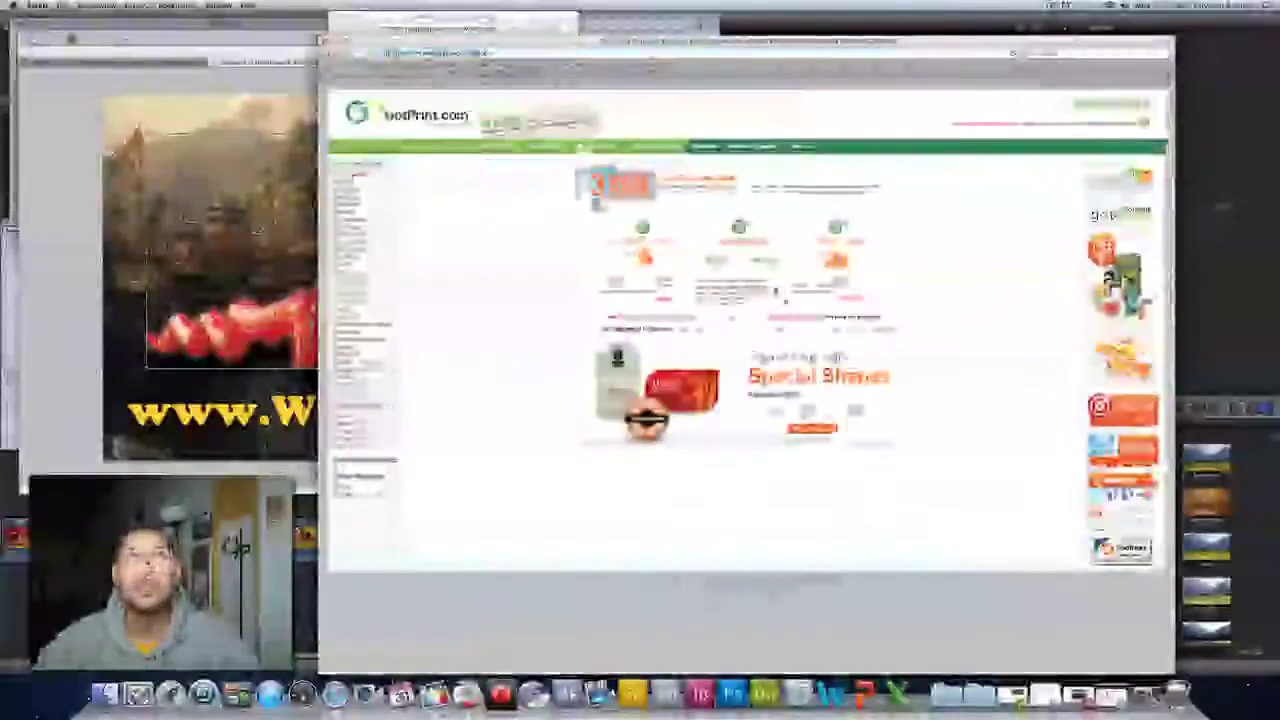
pyautogui.click(645, 232)
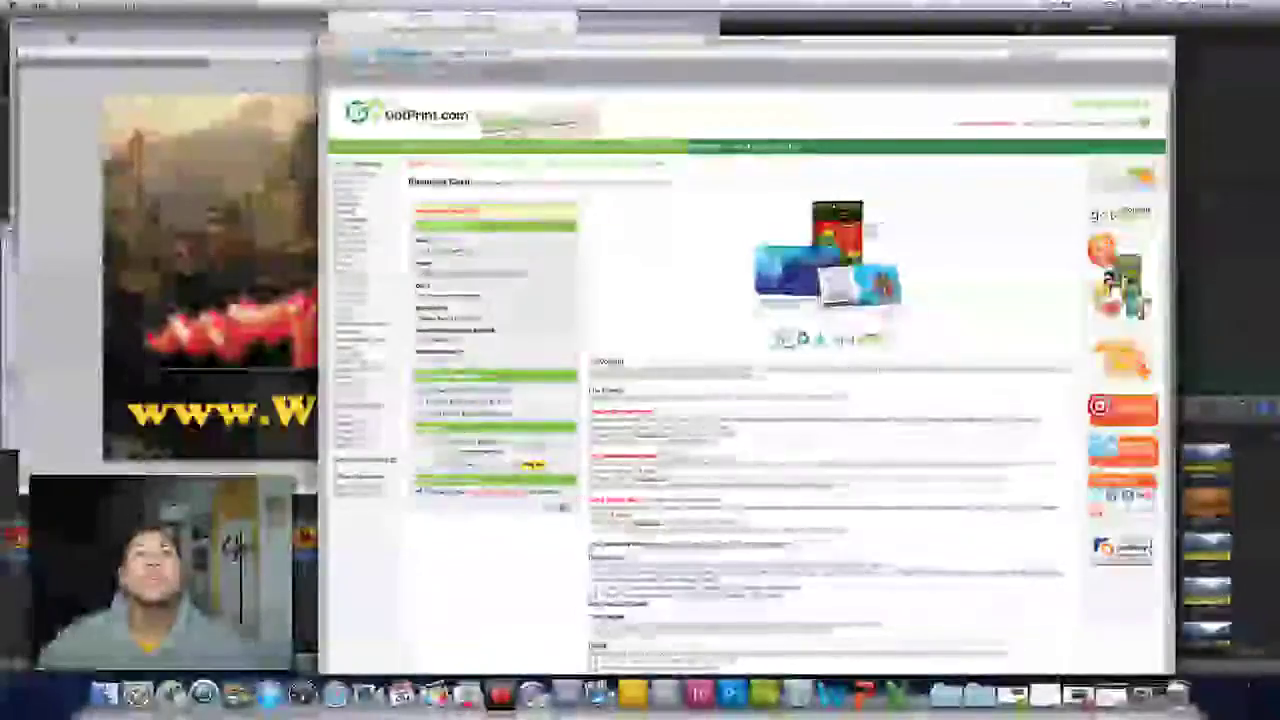
# - Choose the product options in GotPrint's business card order form
pyautogui.click(474, 318)
pyautogui.click(474, 318)
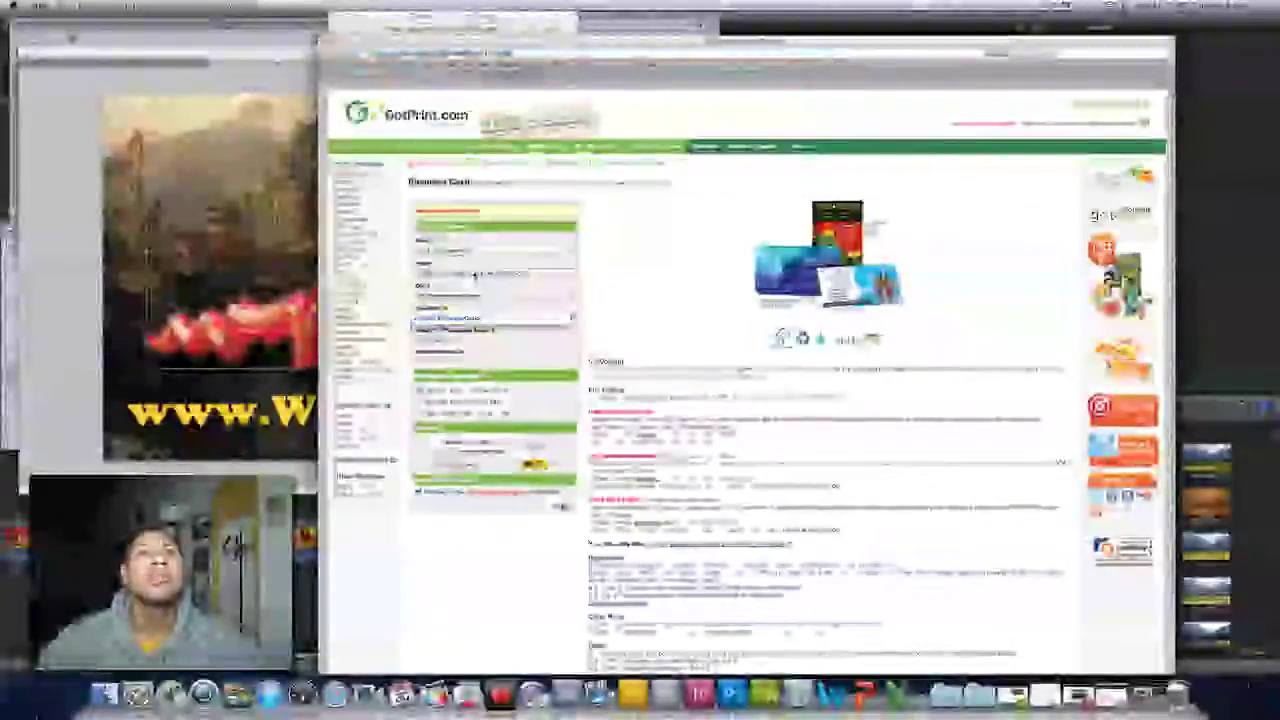
pyautogui.click(474, 295)
pyautogui.click(474, 320)
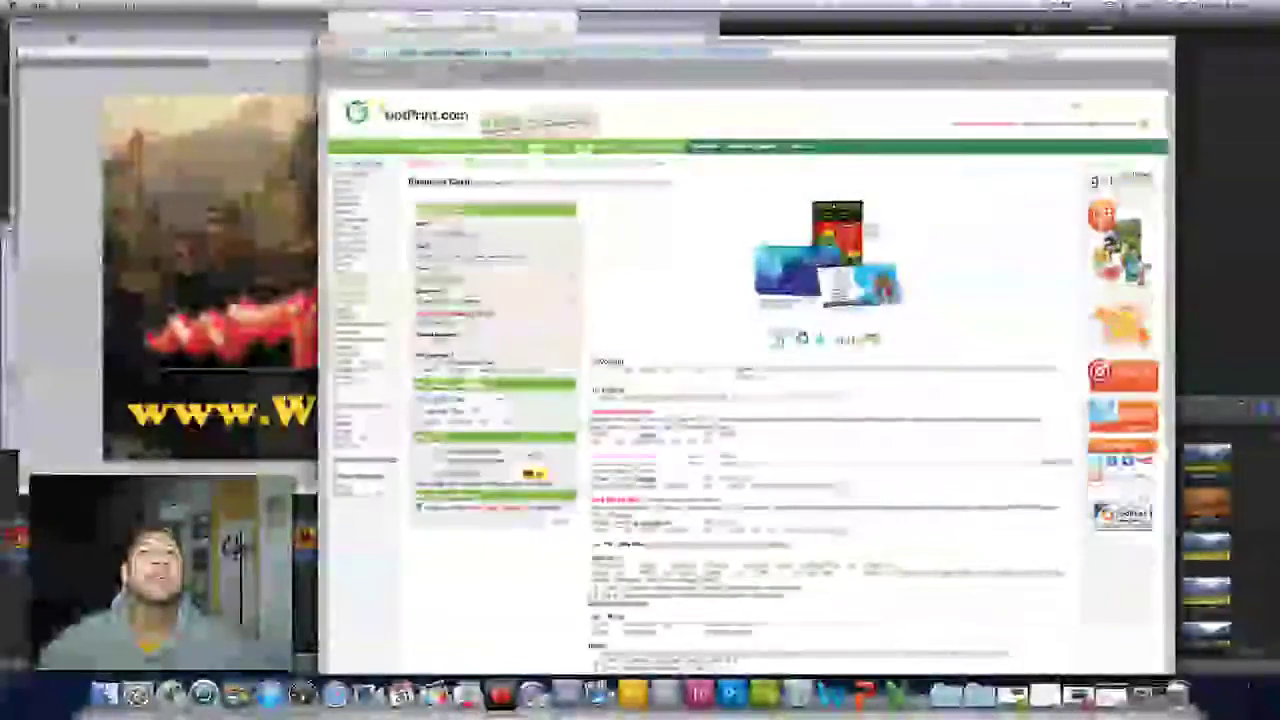
pyautogui.click(469, 300)
pyautogui.click(446, 333)
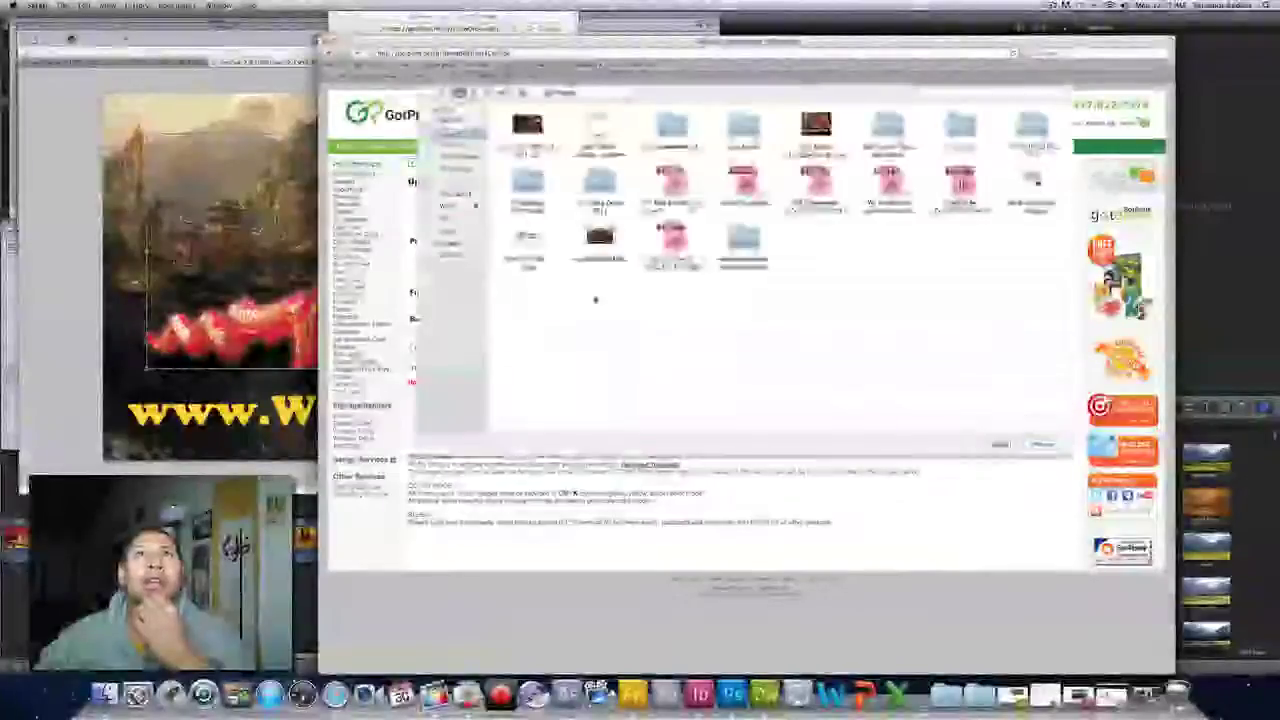
# - Pick a file for the GotPrint business card upload, and open the WushuShaolin.com website
pyautogui.click(527, 240)
pyautogui.doubleClick(537, 239)
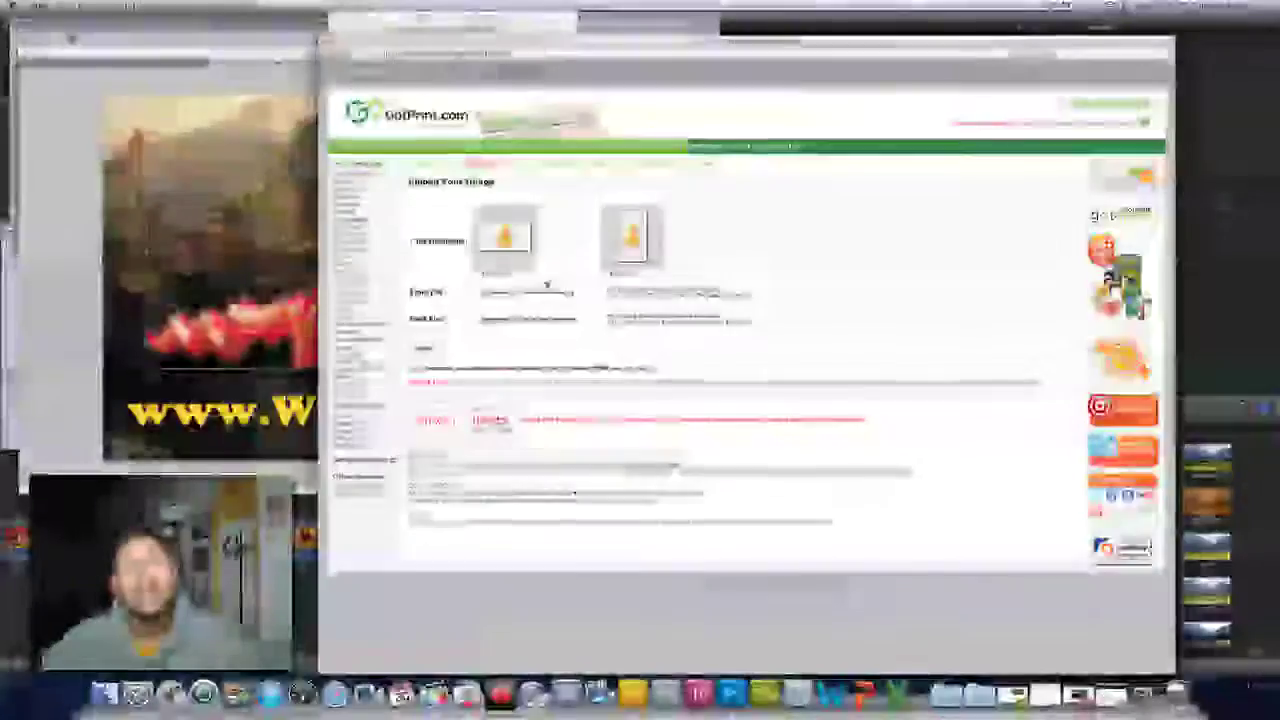
pyautogui.click(509, 76)
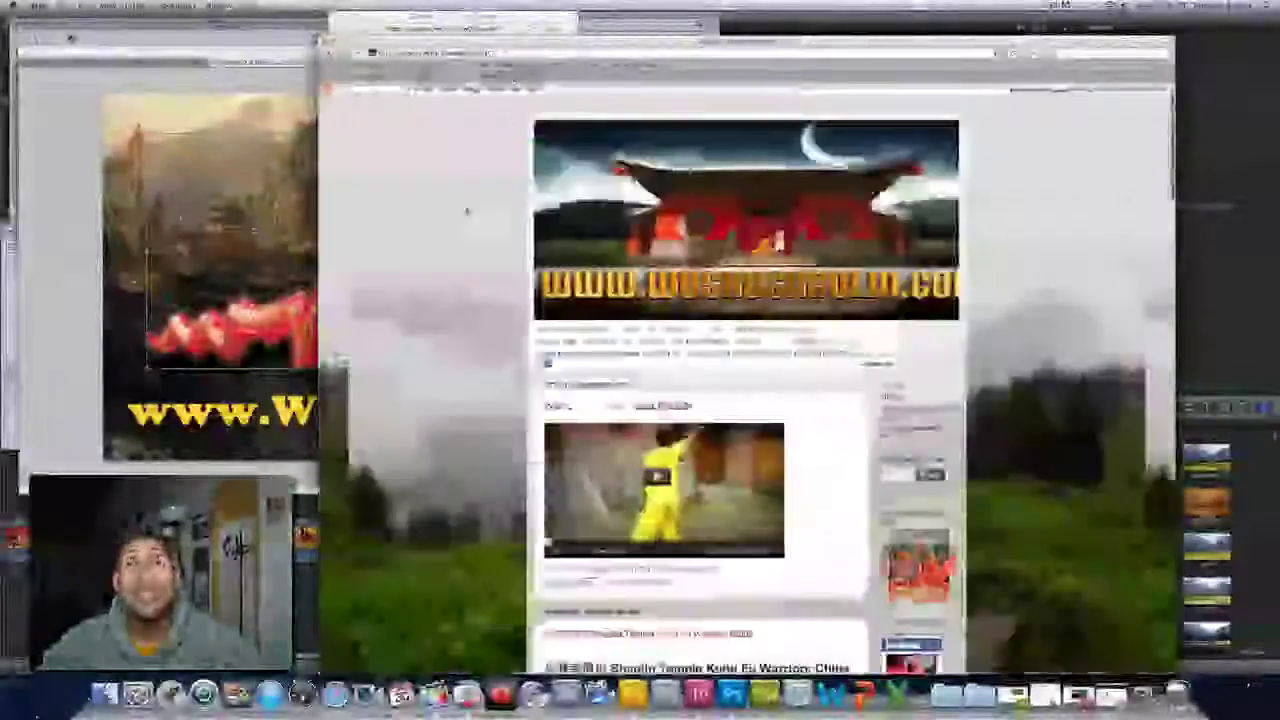